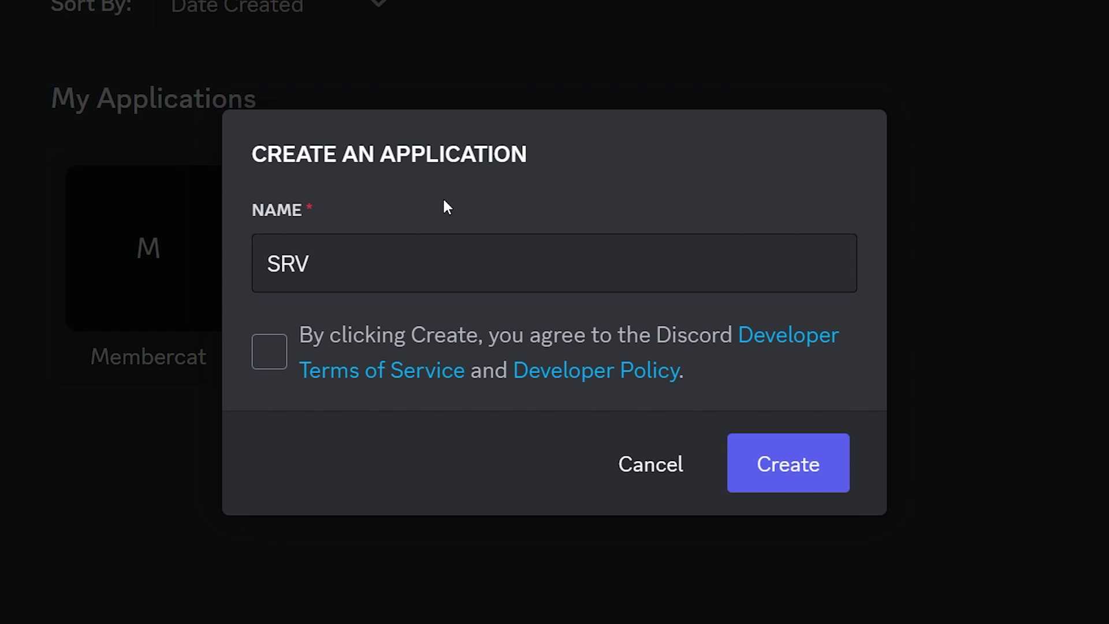
Accept the developer terms and create the application named SRV
left_click(269, 352)
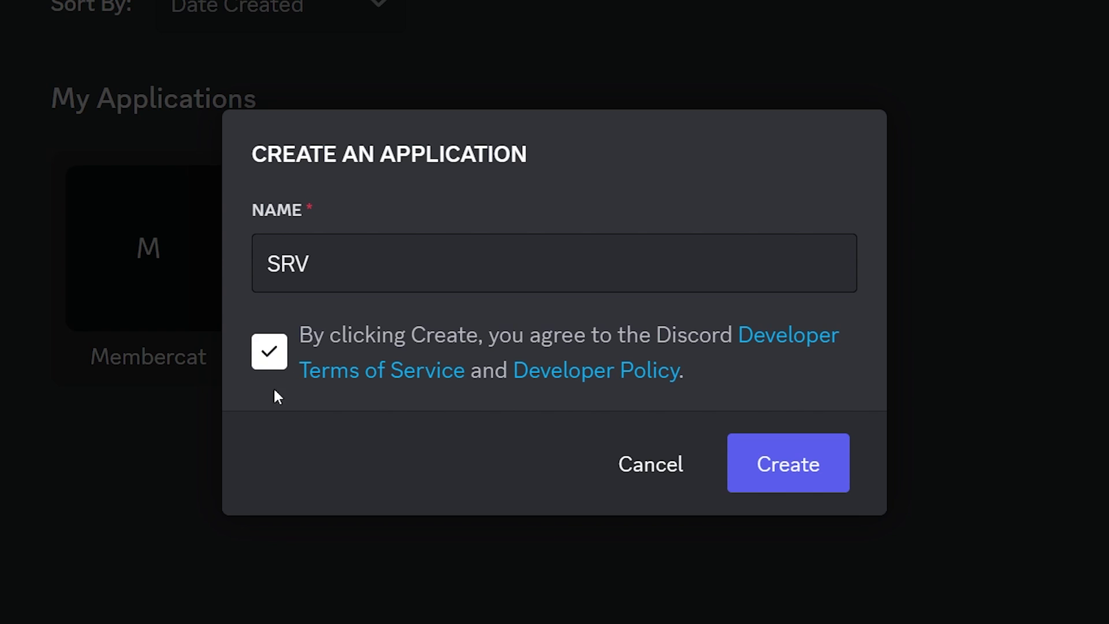
left_click(790, 464)
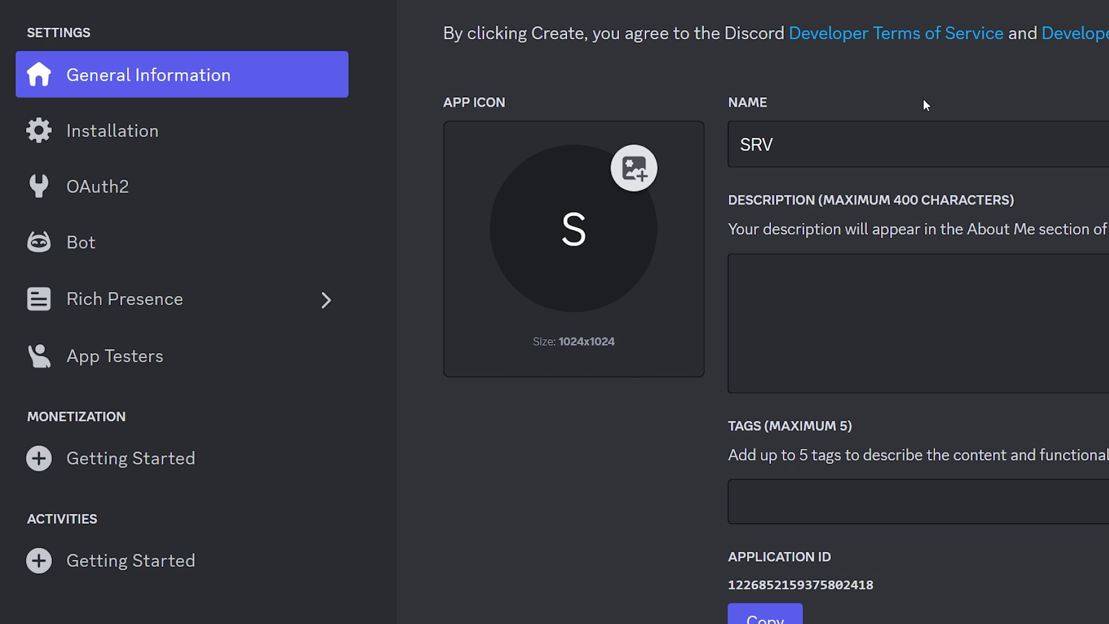
In the bot settings, turn off Public Bot, enable the Server Members and Message Content intents, and save the changes
left_click(85, 244)
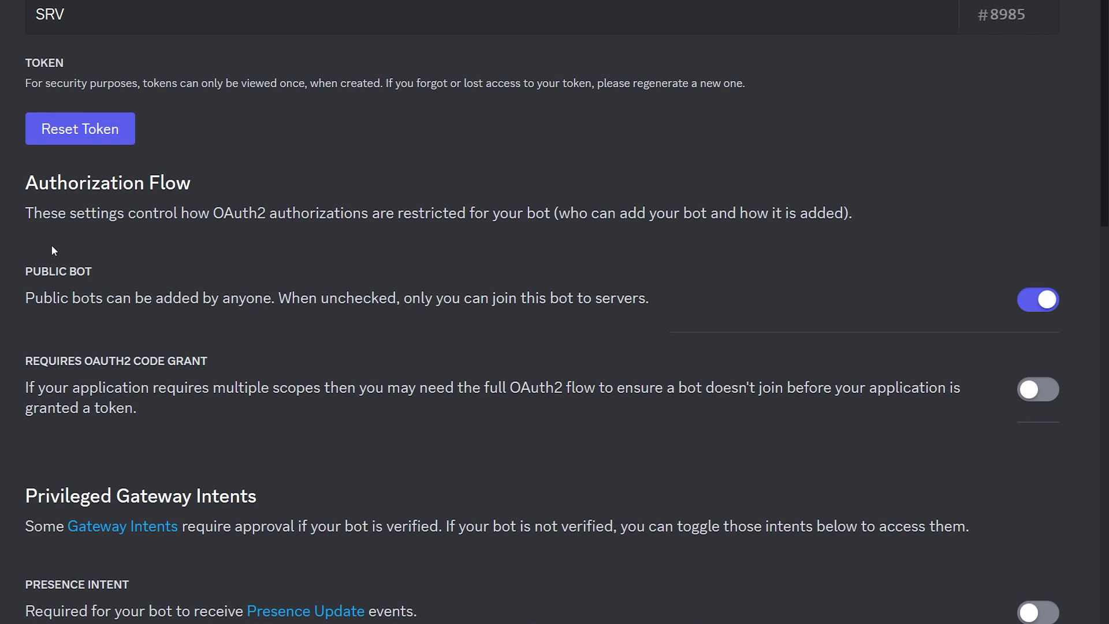
left_click(1047, 299)
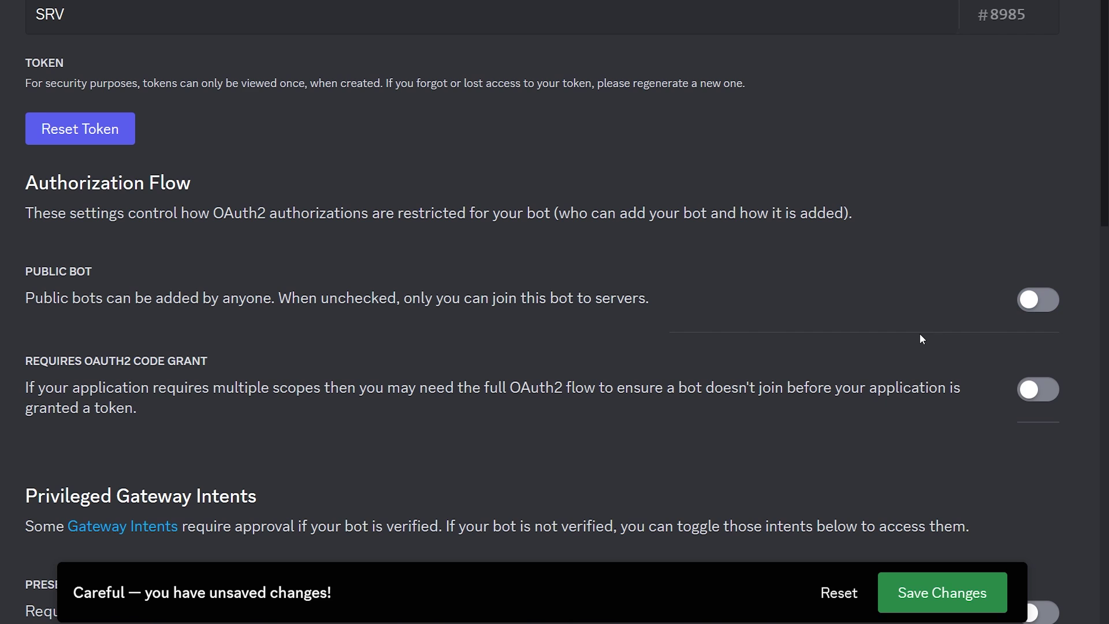
scroll(842, 123, "down", 8)
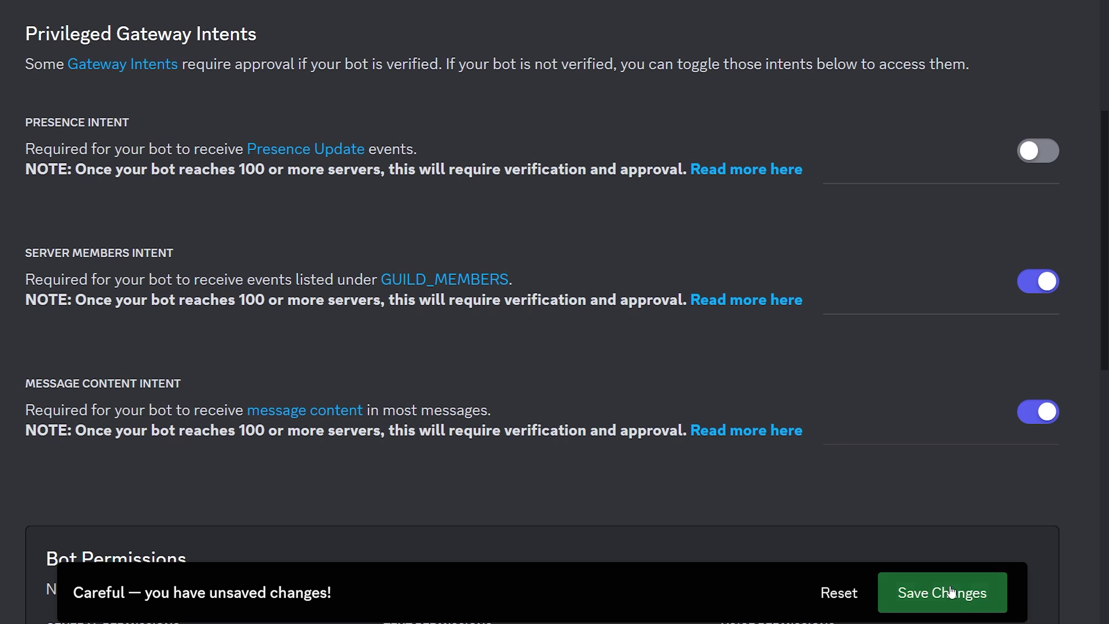
left_click(941, 593)
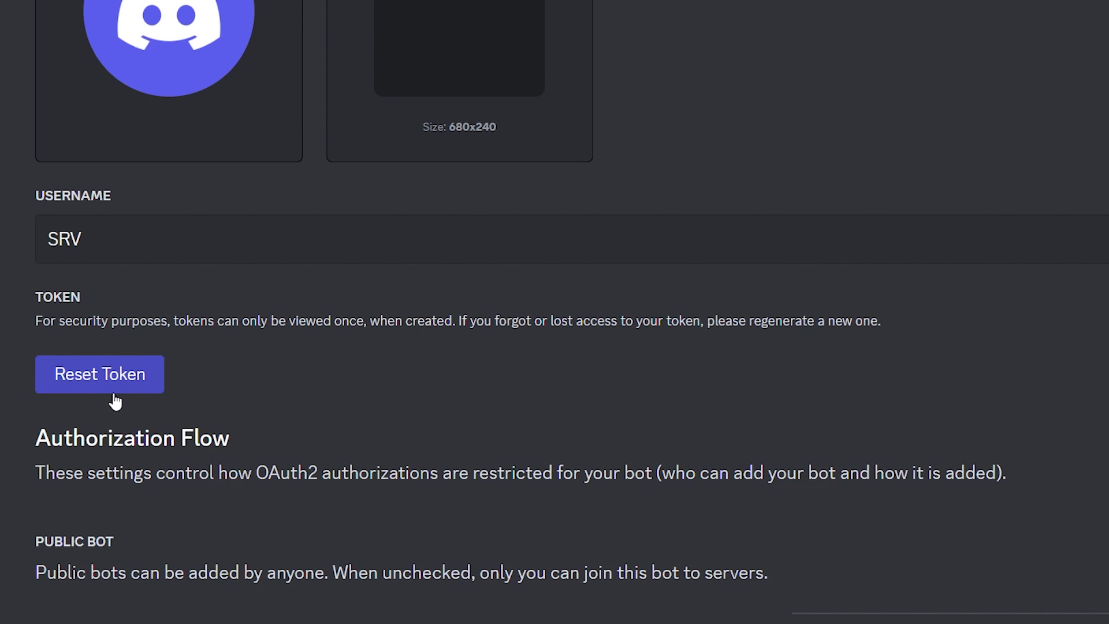
Reset the SRV bot's token, confirm the reset, and copy the new token
left_click(127, 383)
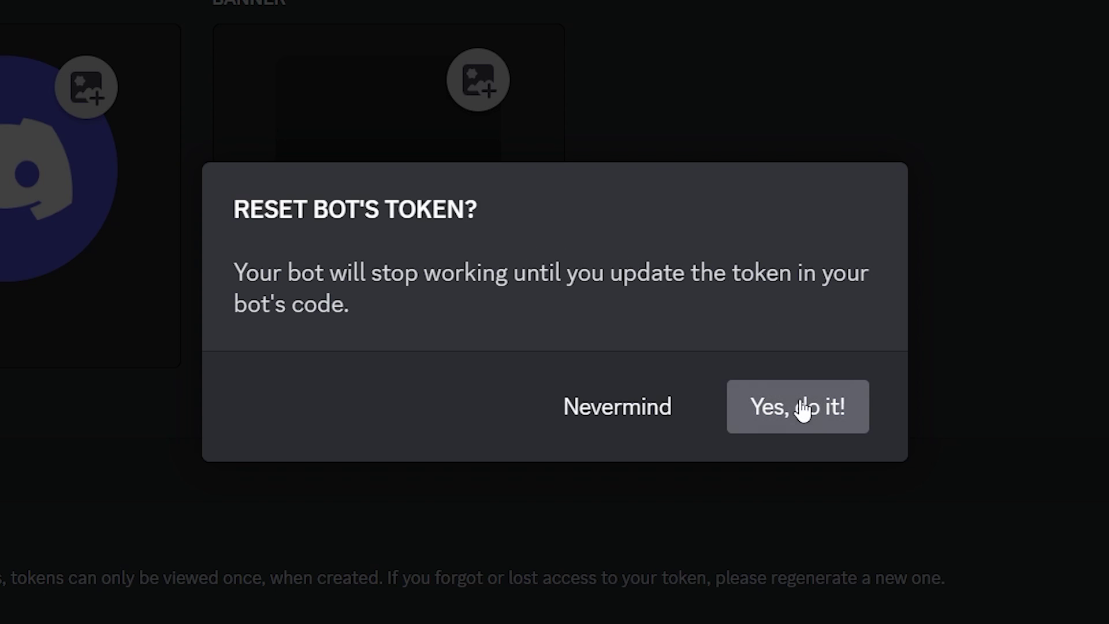
left_click(822, 415)
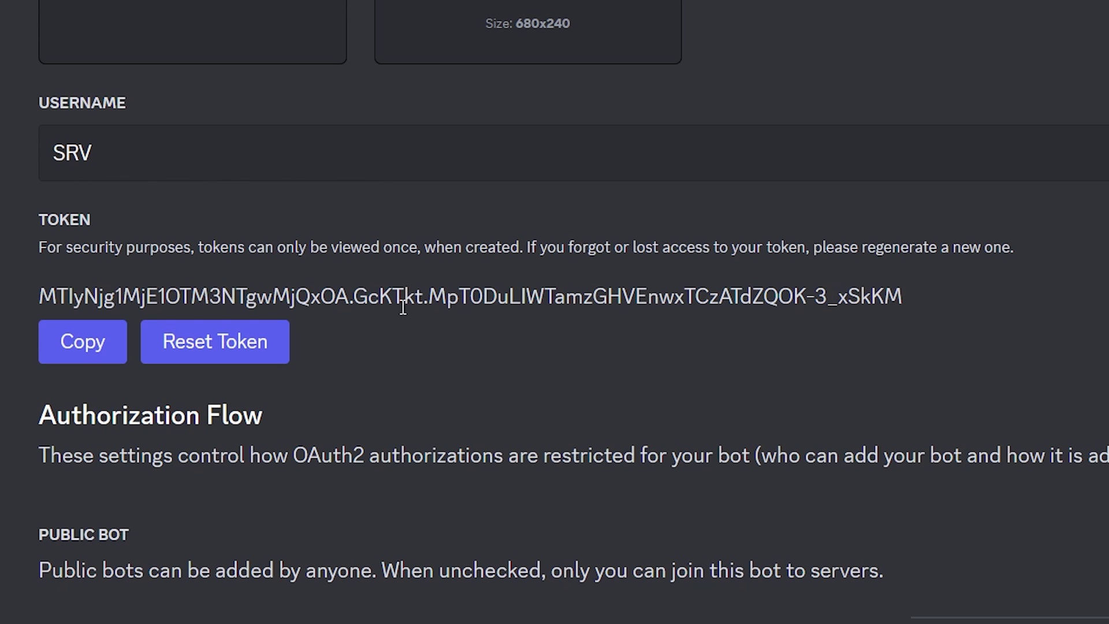
left_click(70, 354)
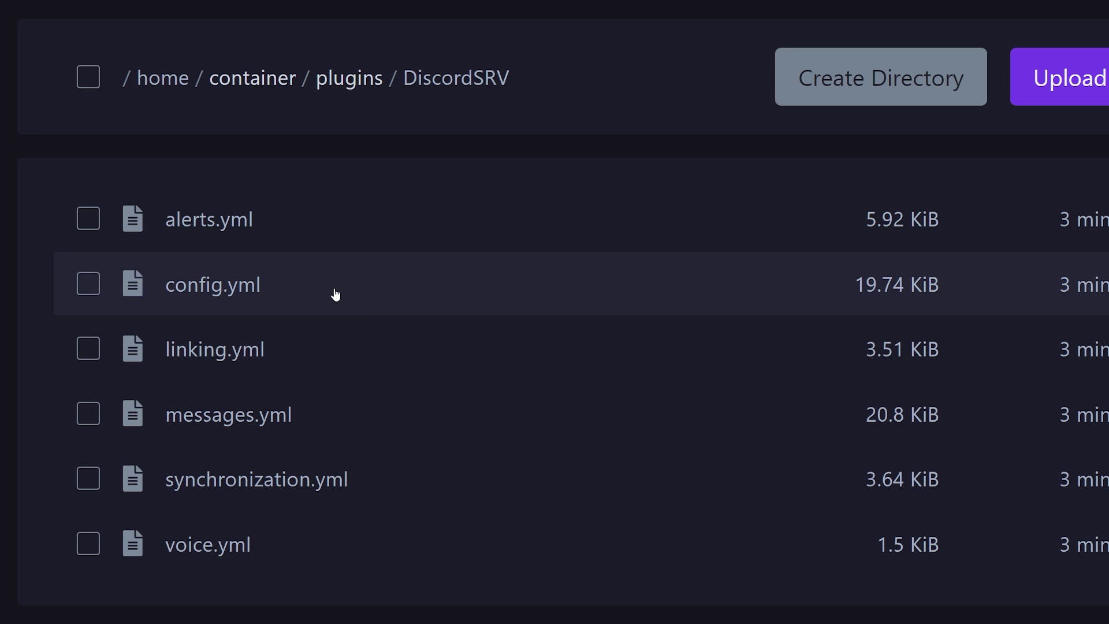
Open DiscordSRV's config.yml on the game server and replace the BotToken placeholder with the copied bot token
left_click(336, 295)
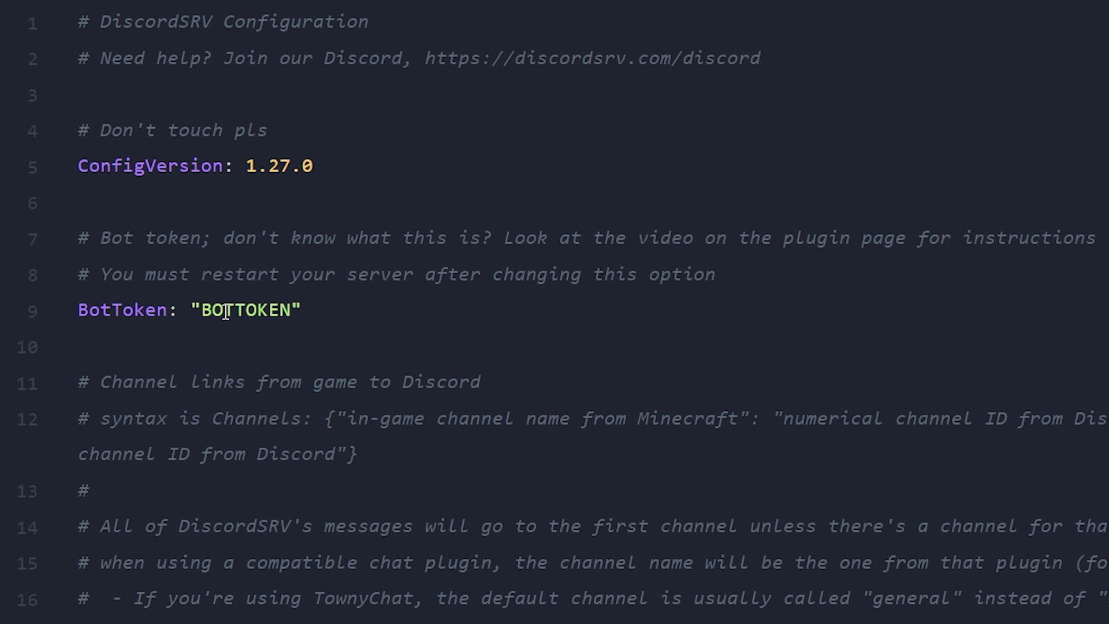
double_click(226, 310)
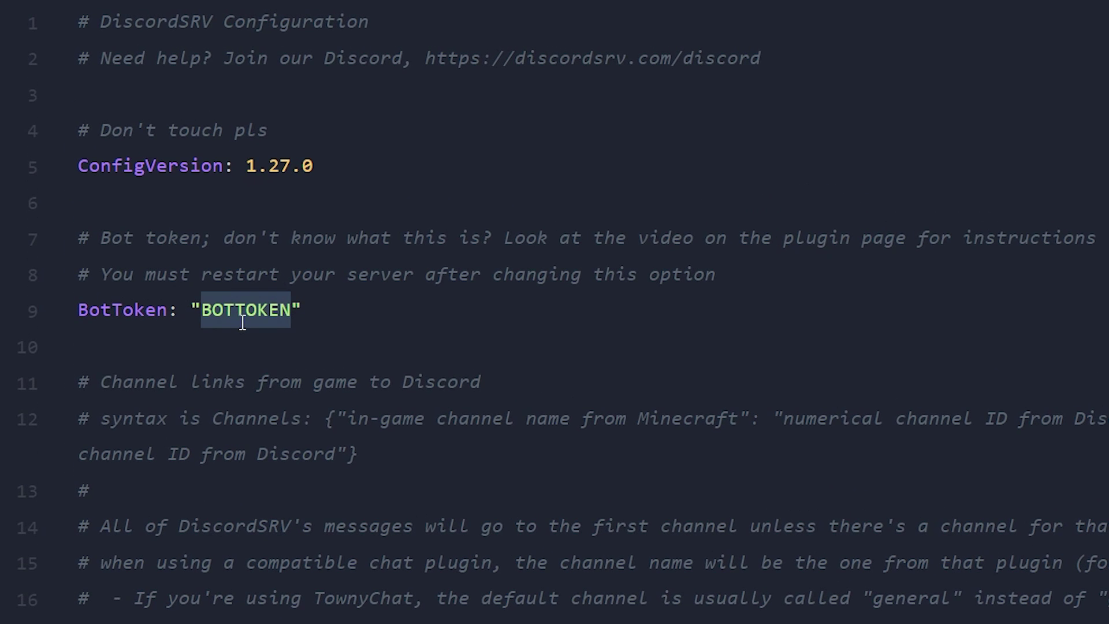
key("ctrl+v")
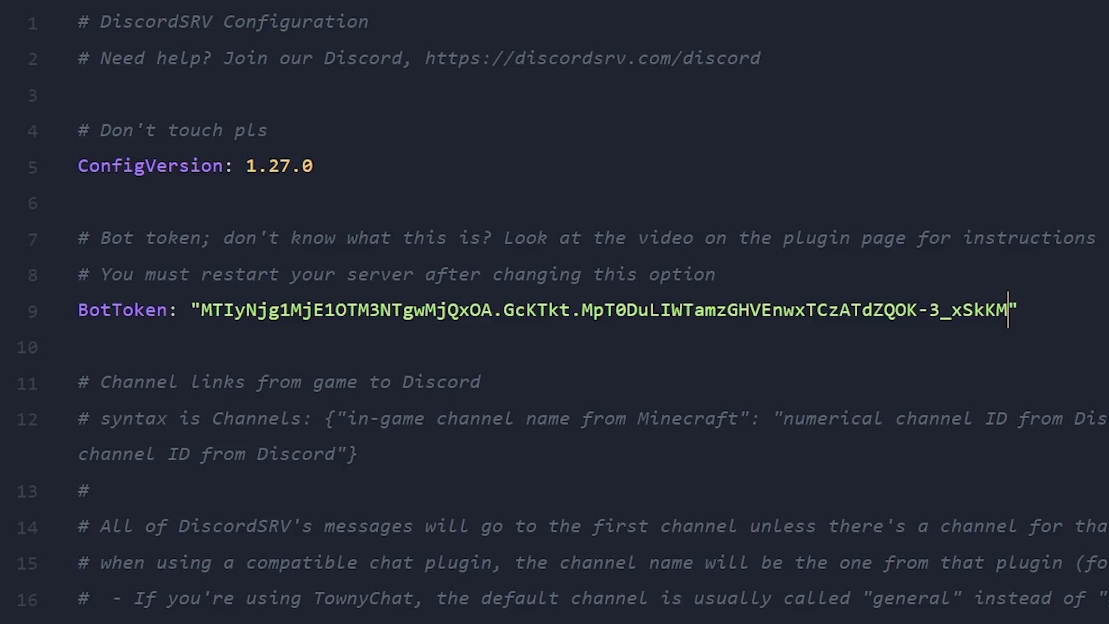
left_click(910, 123)
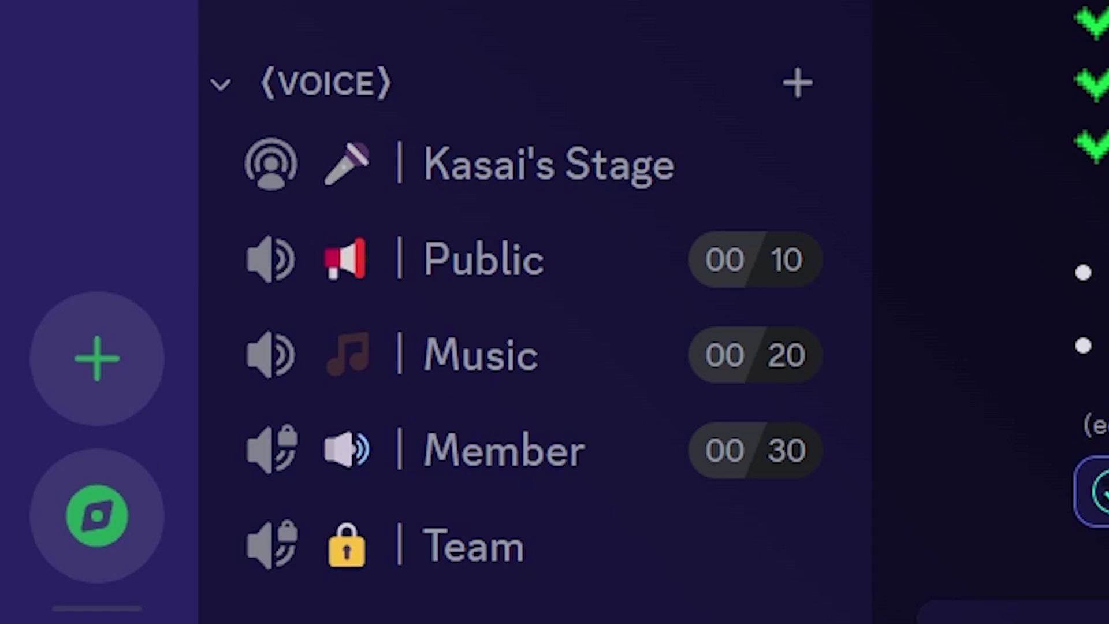
Create a Discord server from scratch for me and my friends, named Membercat Fan Club
left_click(97, 358)
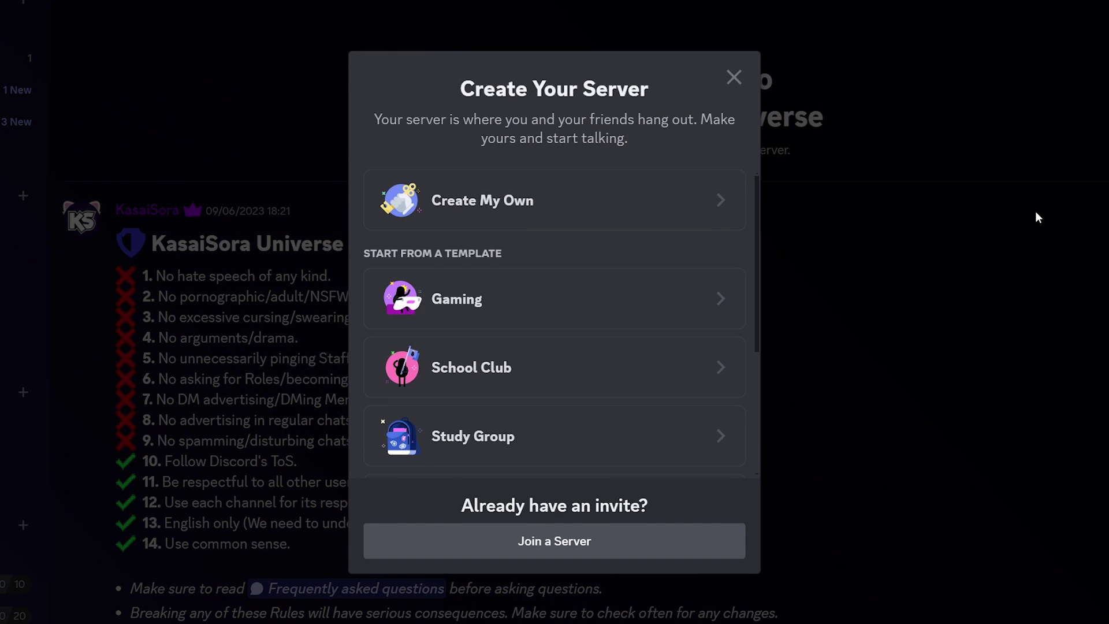
left_click(527, 211)
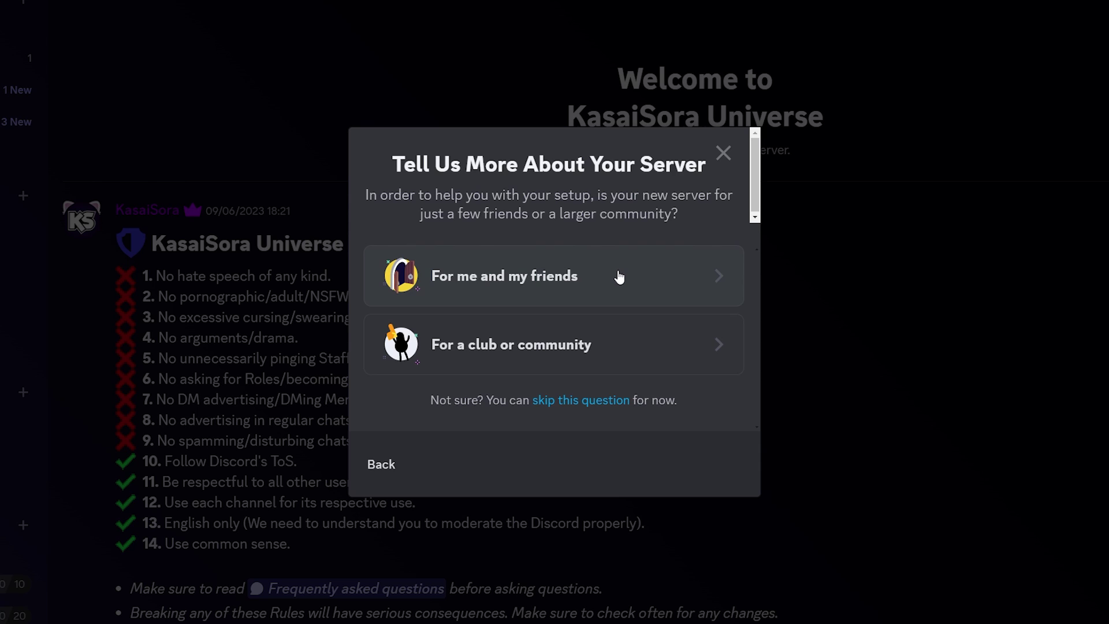
left_click(617, 277)
key("ctrl+a")
key("ctrl+v")
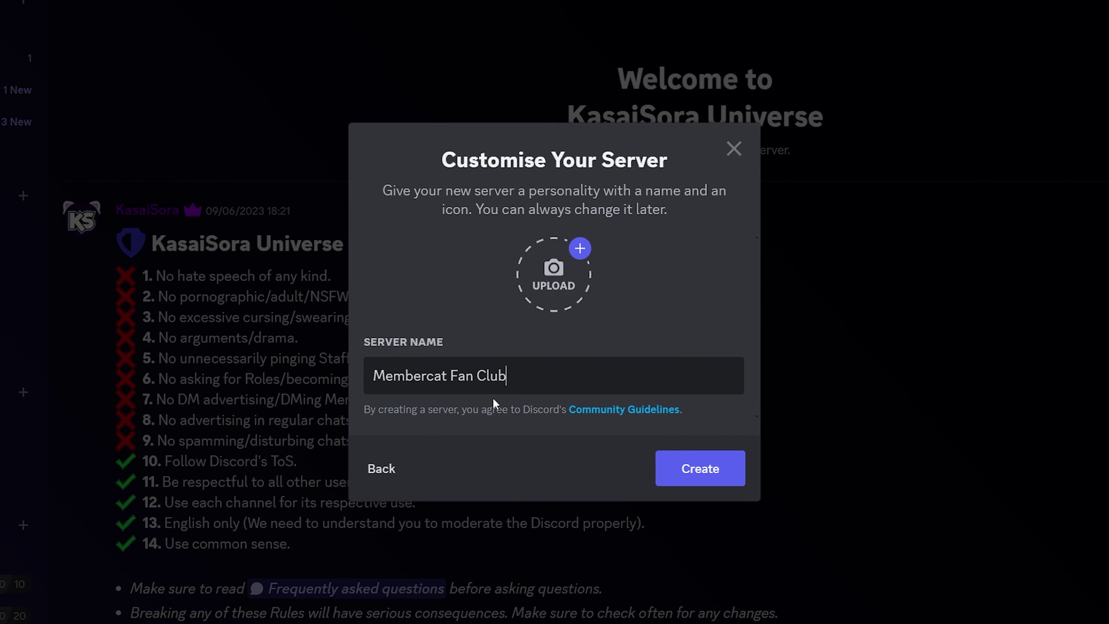
key("ctrl+a")
left_click(535, 378)
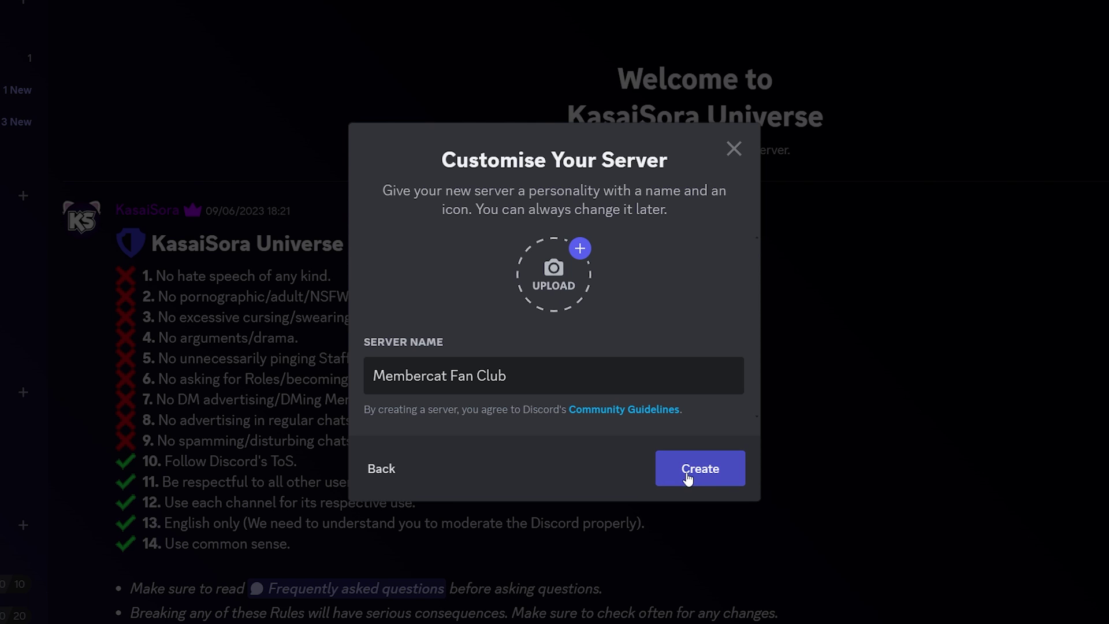
left_click(688, 478)
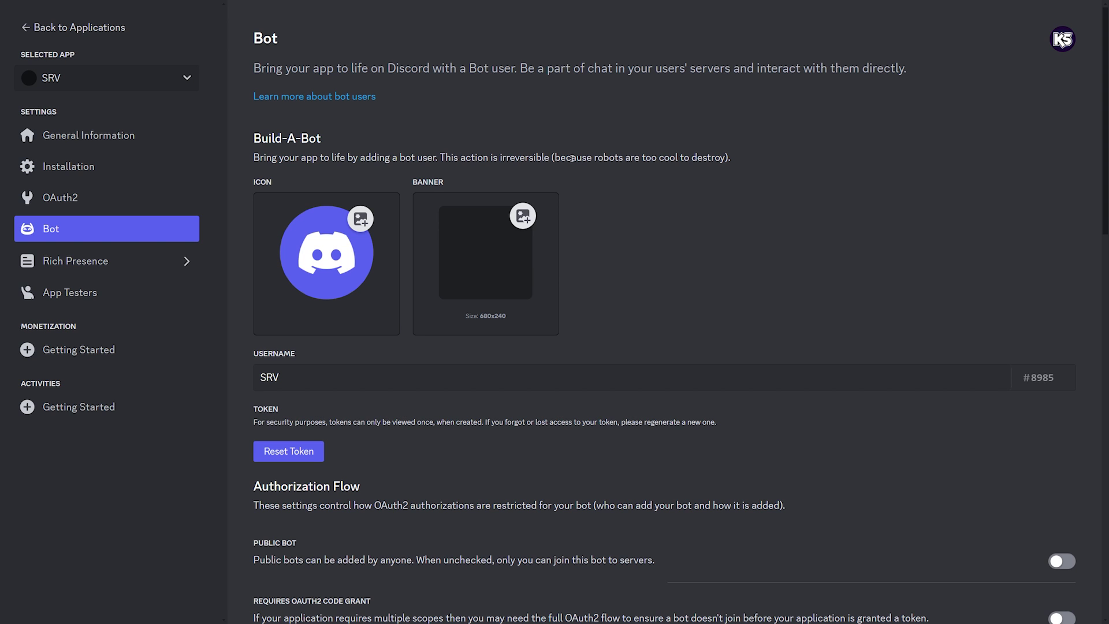
Return to the SRV application's settings and authorise its bot to join the Membercat Fan Club server
left_click(58, 138)
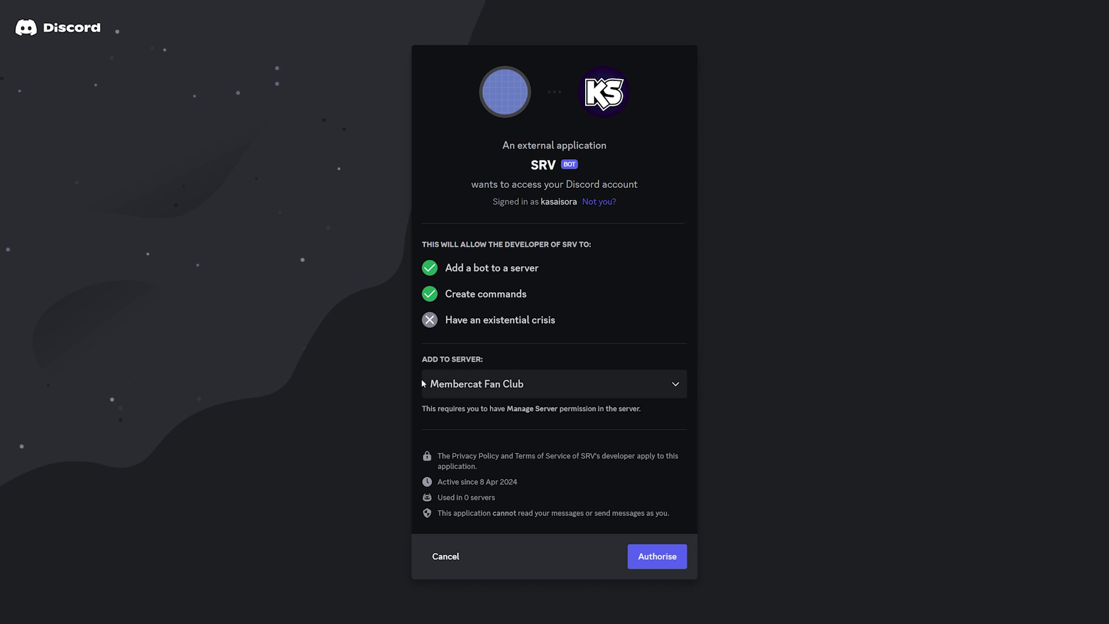
left_click(659, 553)
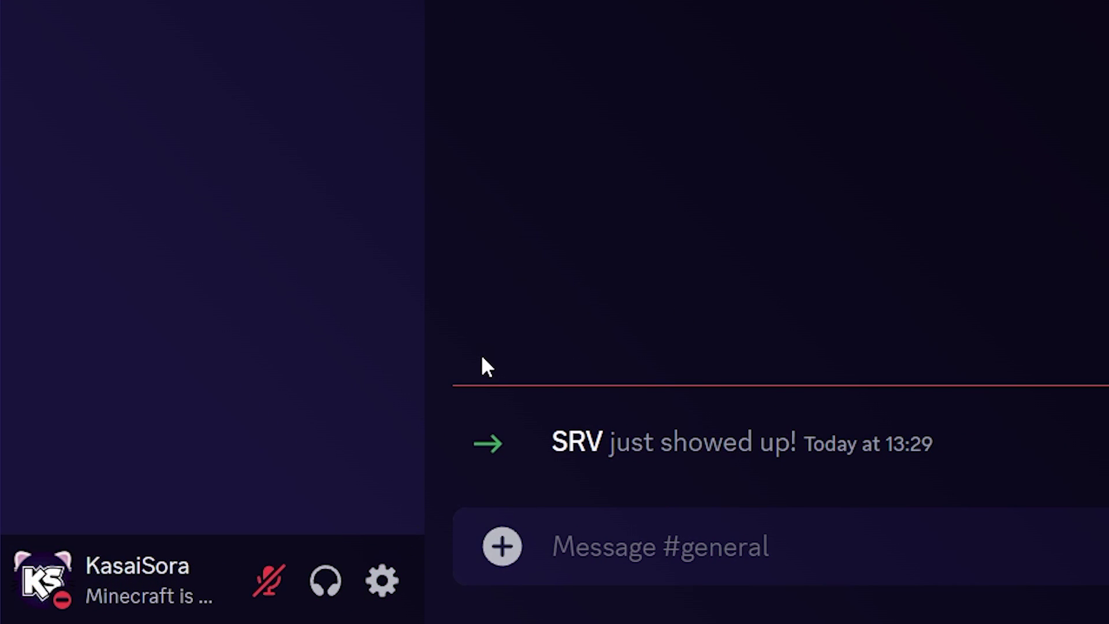
Copy the general text channel's ID and paste it as the global channel ID in config.yml's Channels setting
left_click(378, 582)
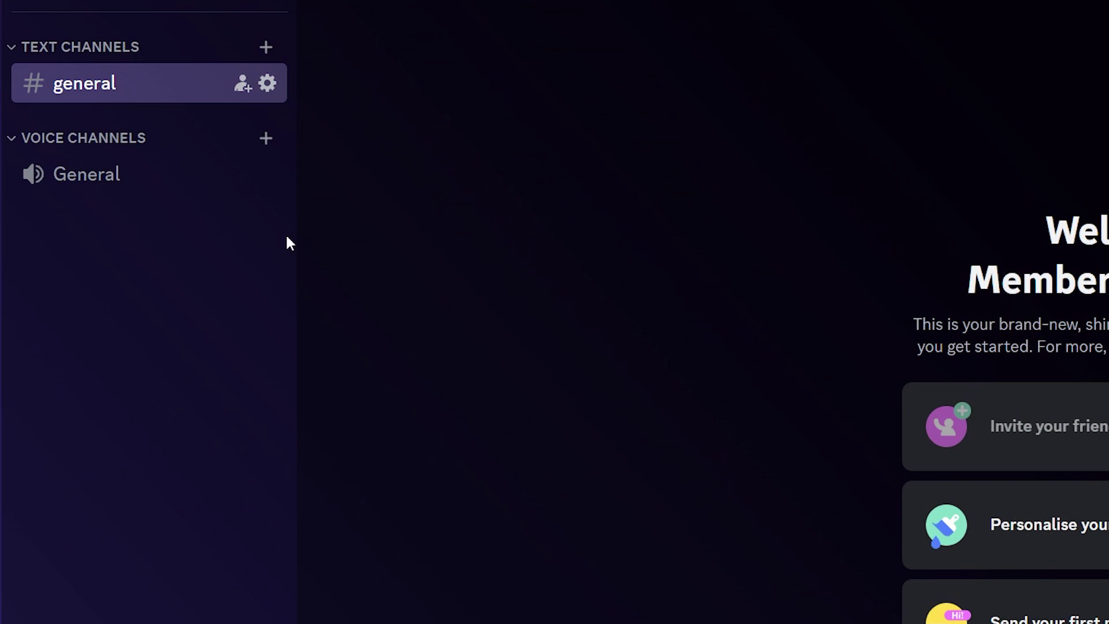
right_click(203, 91)
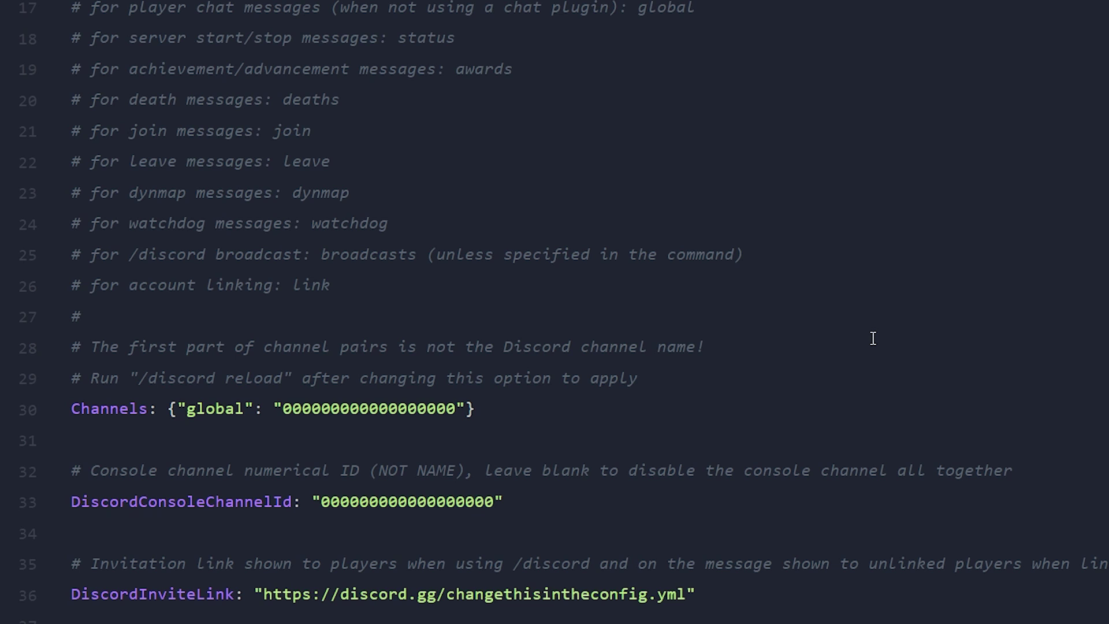
scroll(873, 338, "up", 5)
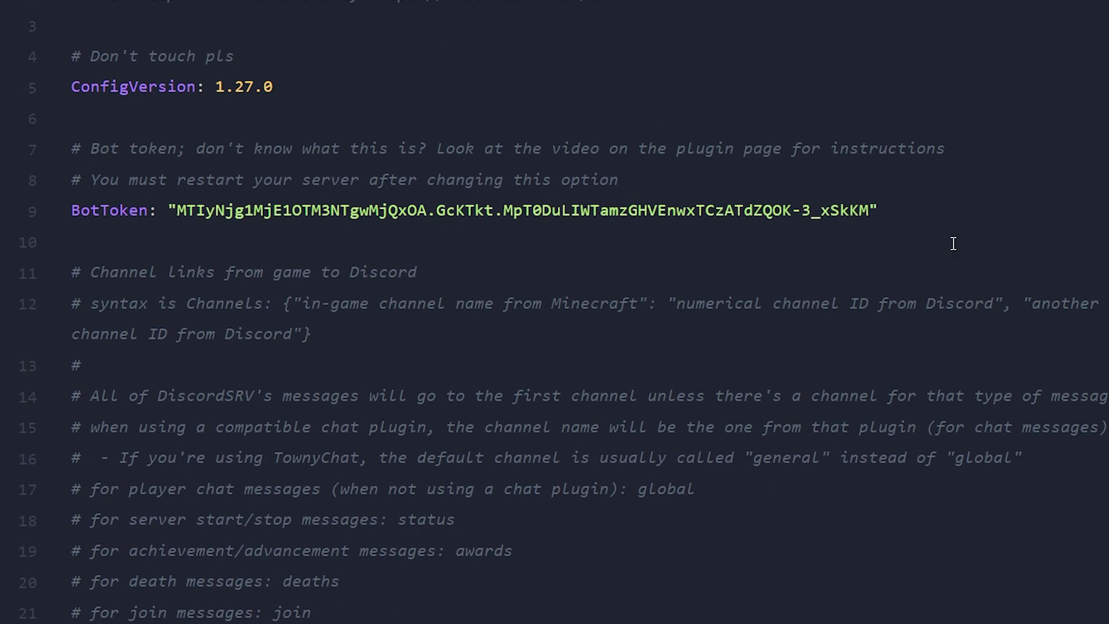
scroll(718, 203, "down", 5)
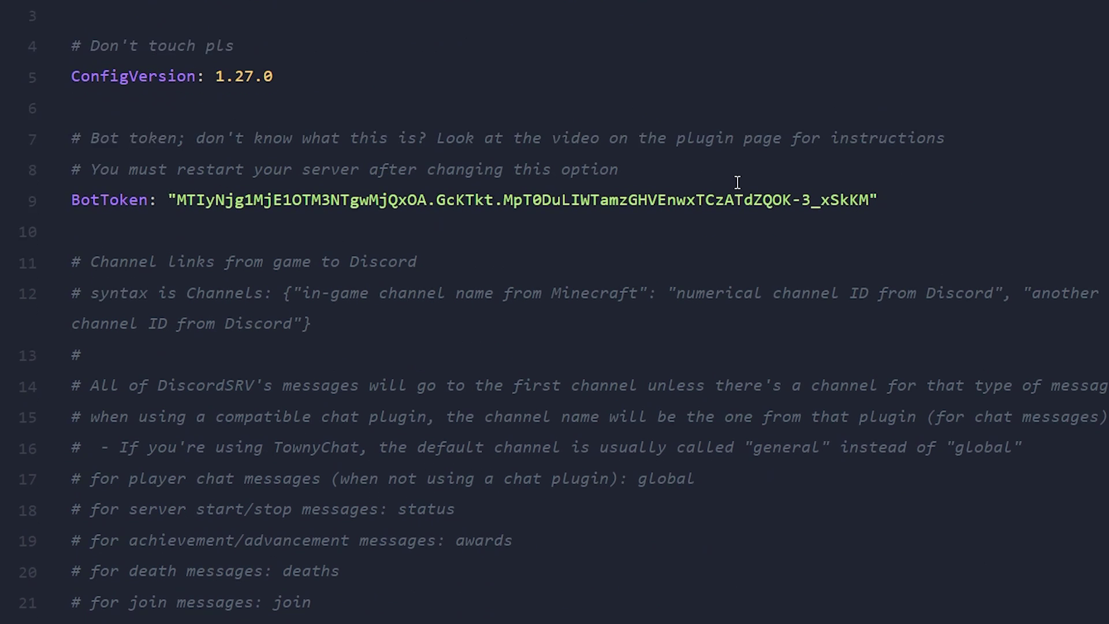
scroll(765, 171, "down", 1)
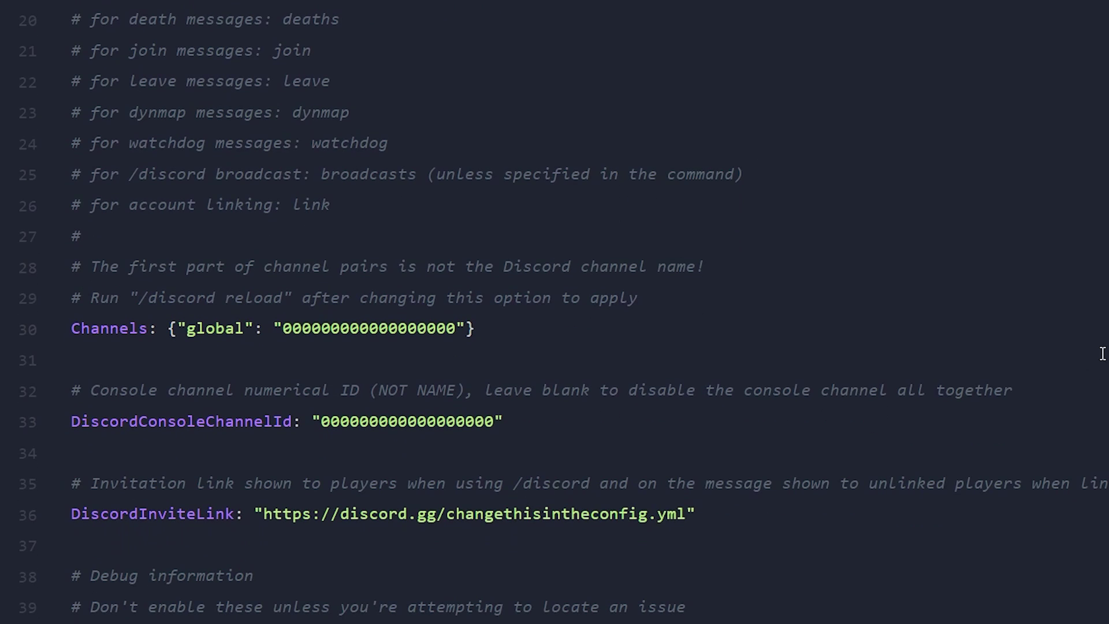
left_click_drag(82, 330, 482, 340)
left_click(467, 335)
double_click(345, 329)
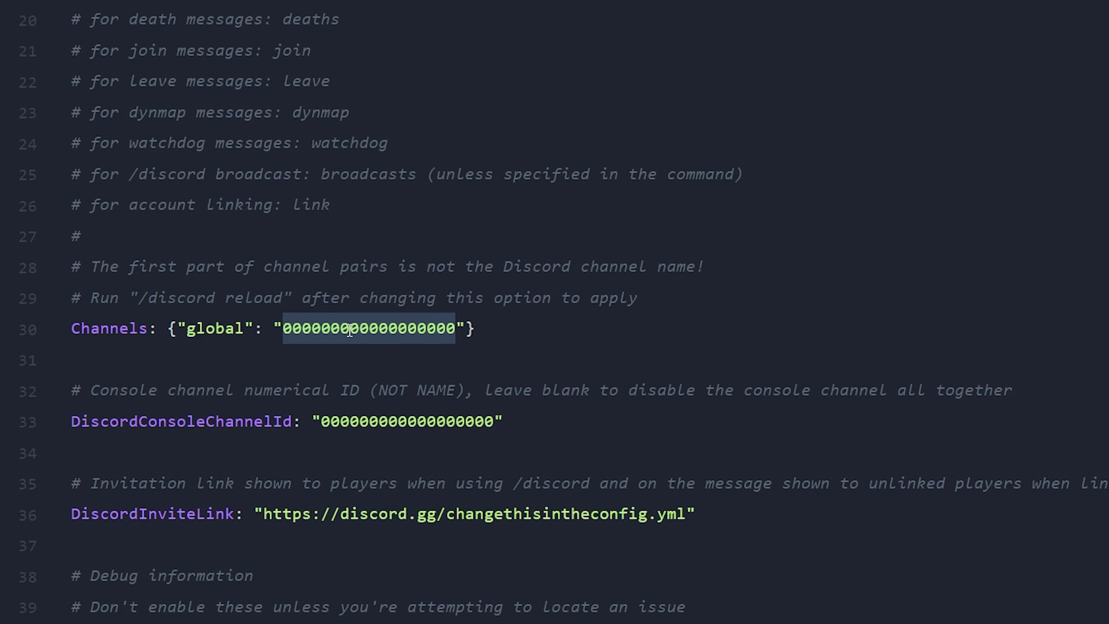
key("ctrl+v")
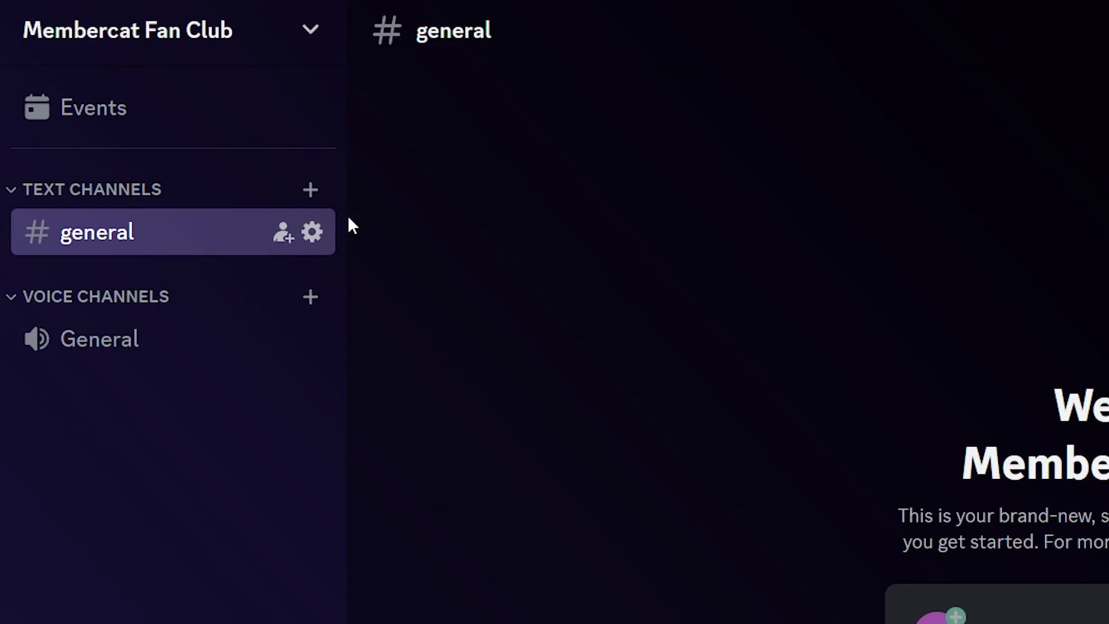
Create a private text channel named console in the Membercat Fan Club server
left_click(310, 190)
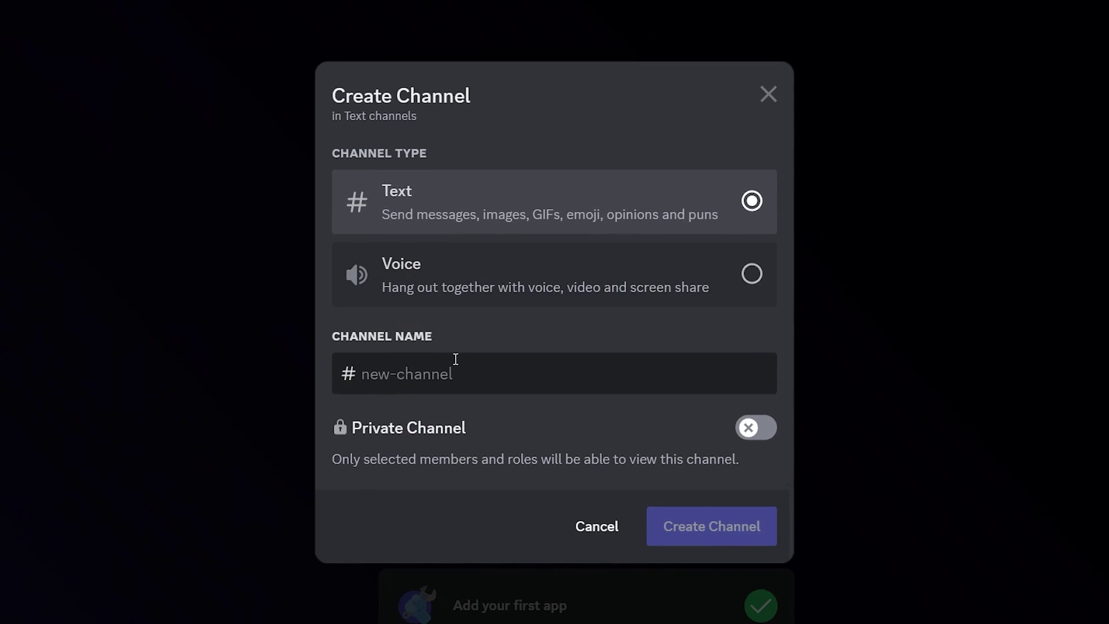
type("console")
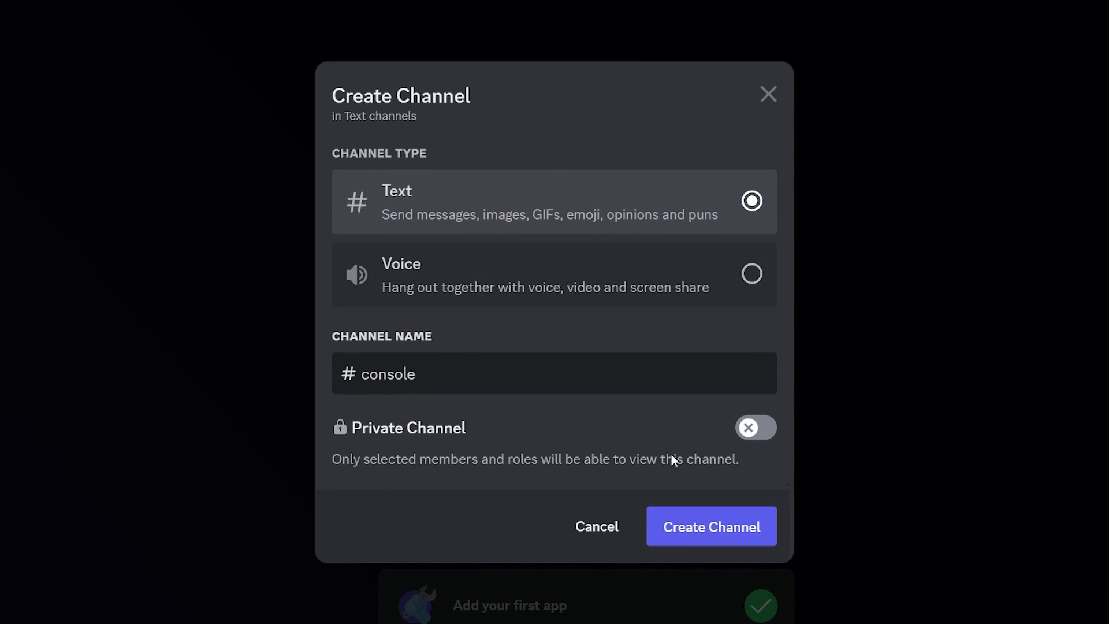
left_click(756, 429)
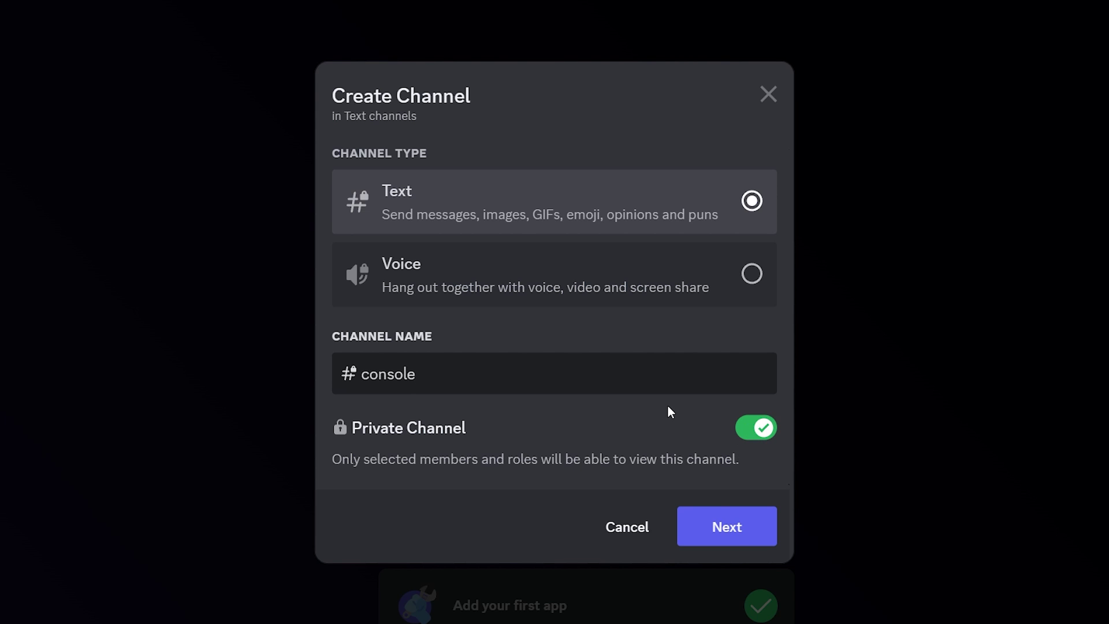
Copy the console channel's ID and paste it as the DiscordConsoleChannelId value in config.yml
right_click(177, 49)
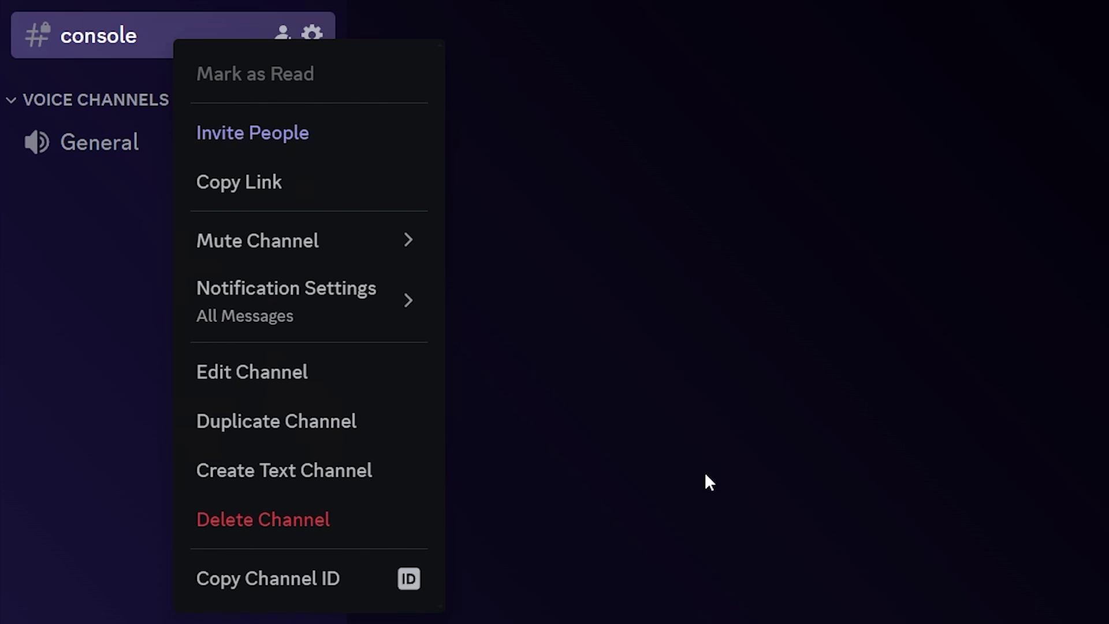
left_click(322, 595)
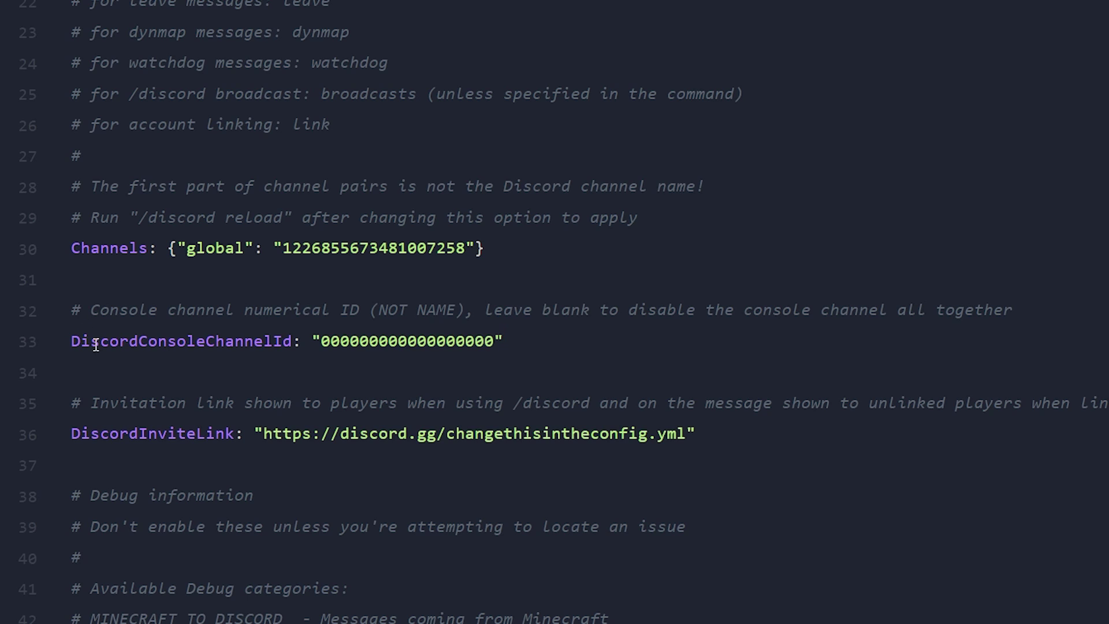
double_click(398, 341)
key("ctrl+v")
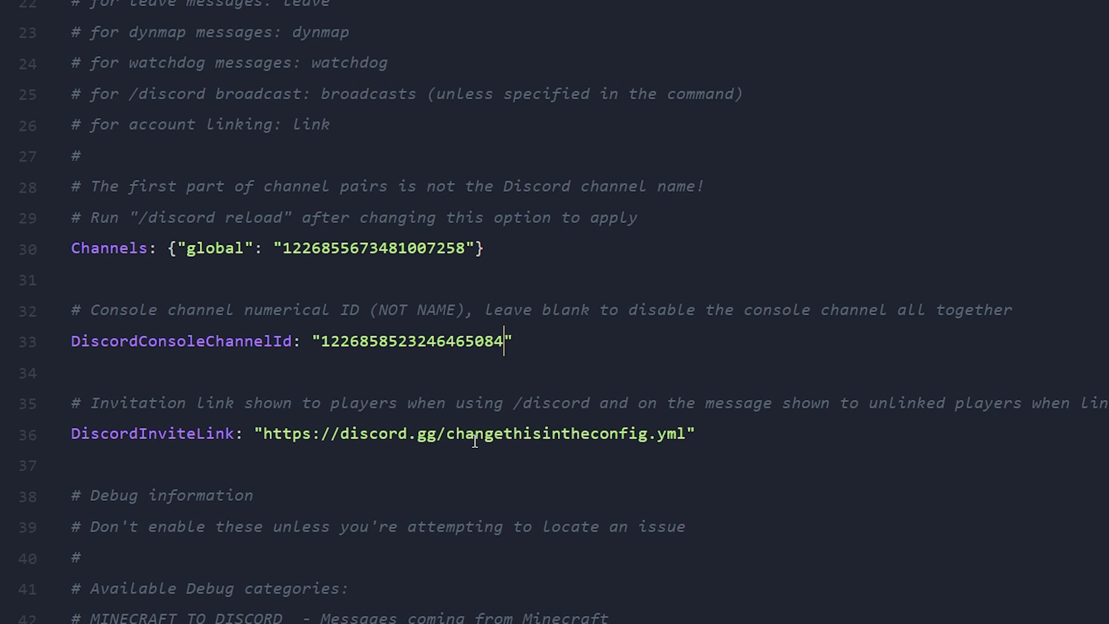
left_click(591, 434)
left_click_drag(445, 434, 686, 434)
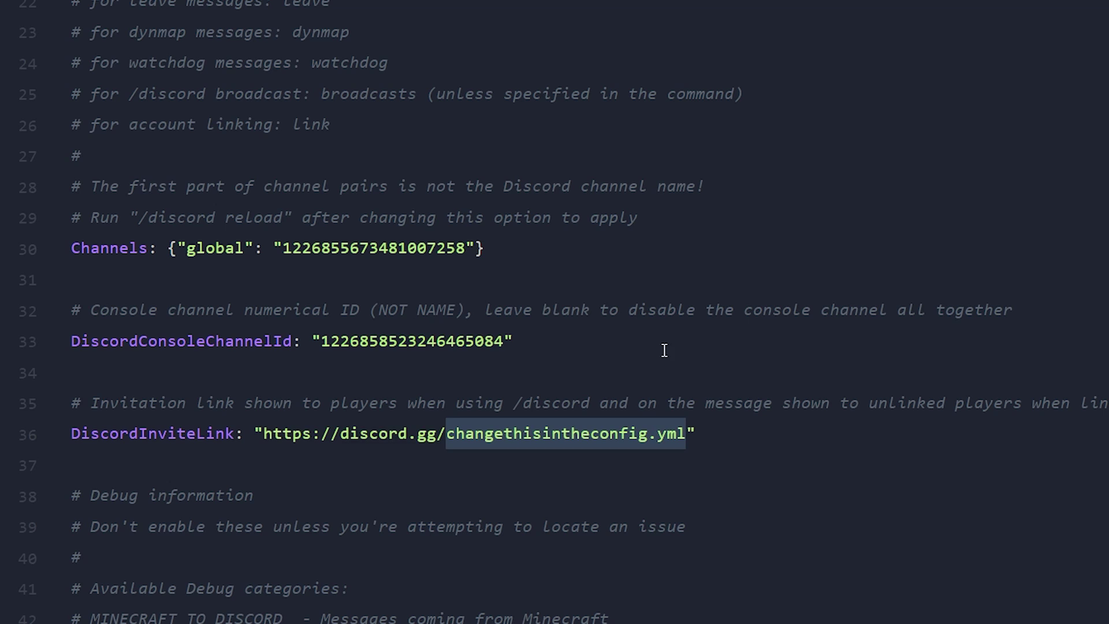
left_click(339, 433, "shift")
type("kasaisora.com/")
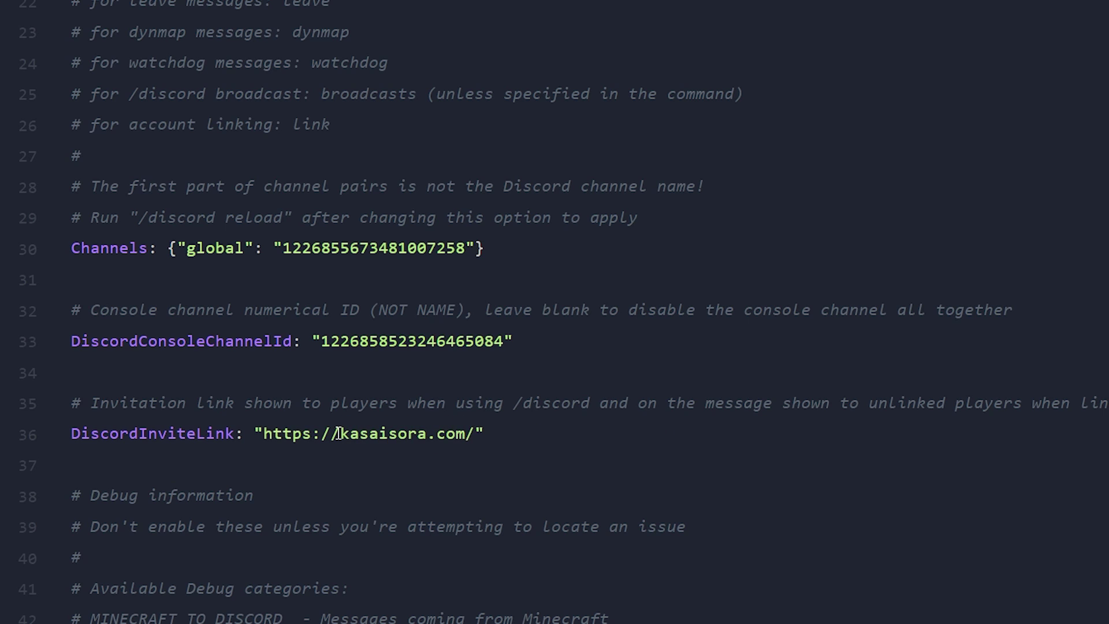
Insert "discord" in front of the domain in config.yml's DiscordInviteLink address
type("discord")
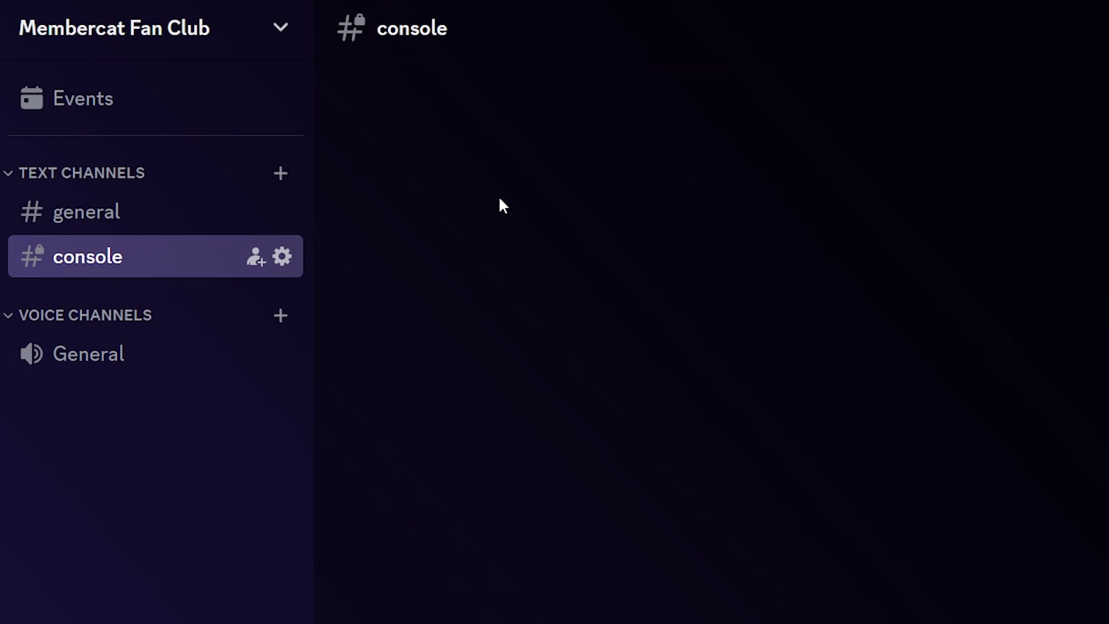
Create a new role named Bot in the Membercat Fan Club server settings
left_click(281, 28)
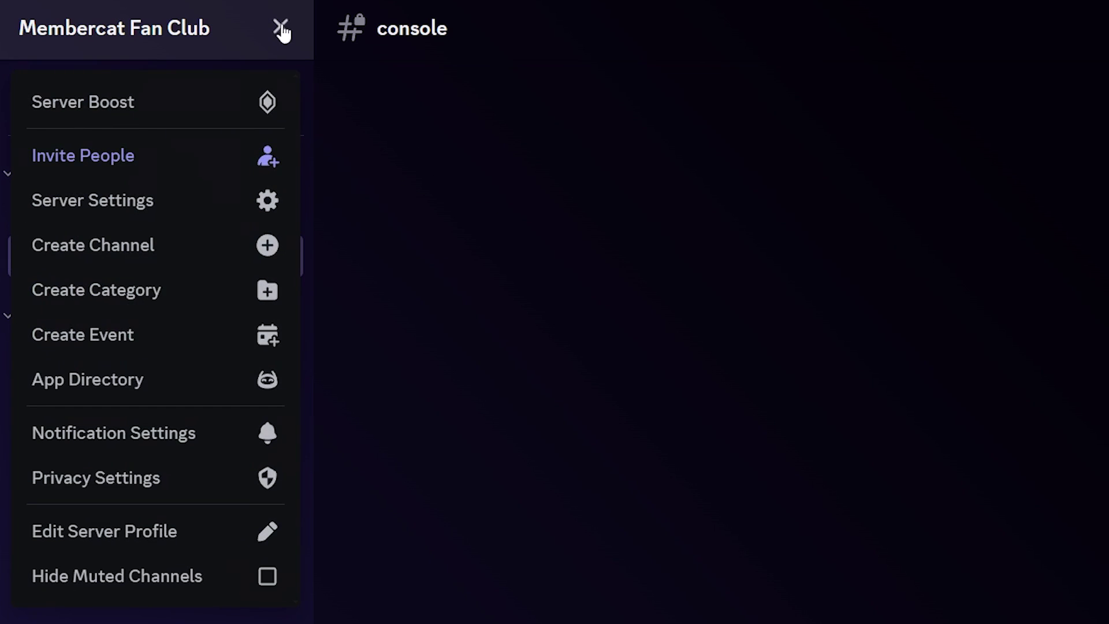
left_click(199, 203)
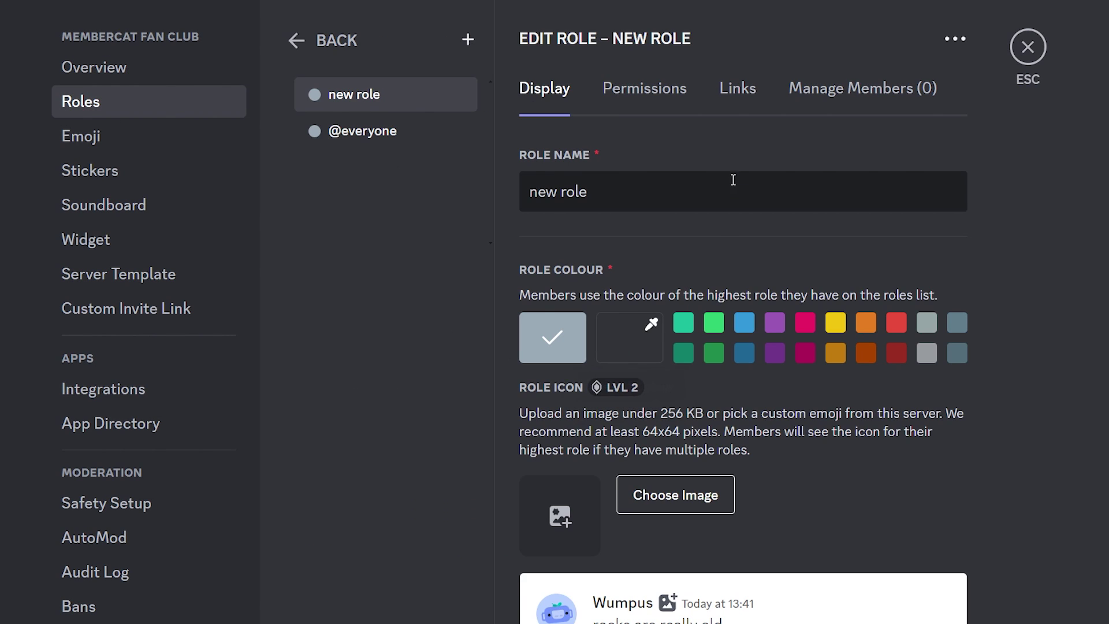
left_click_drag(667, 186, 332, 154)
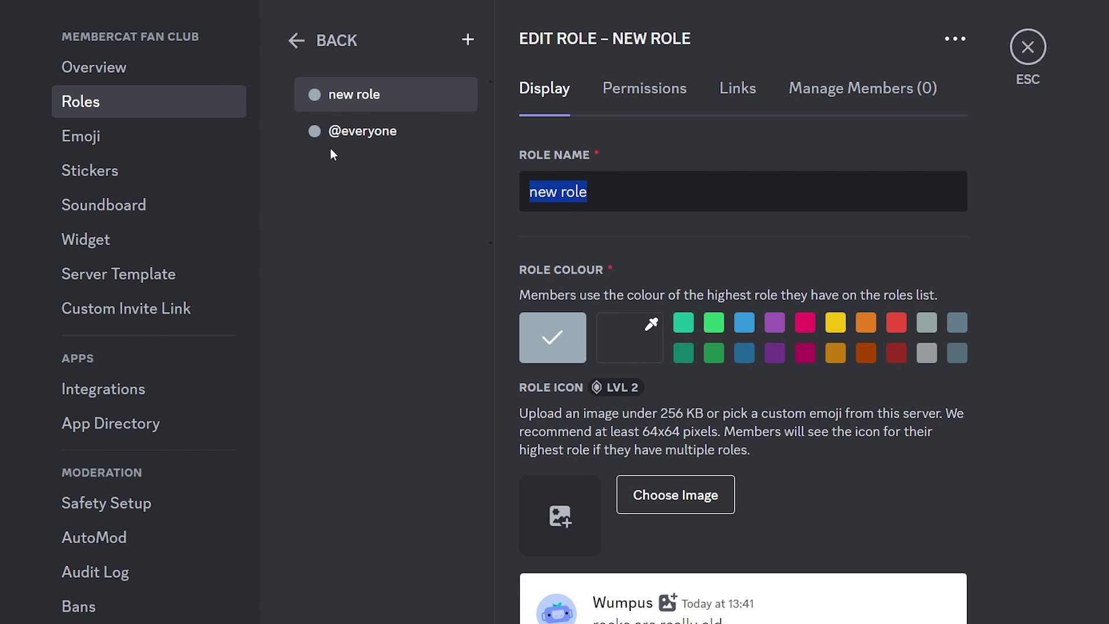
type("Bot")
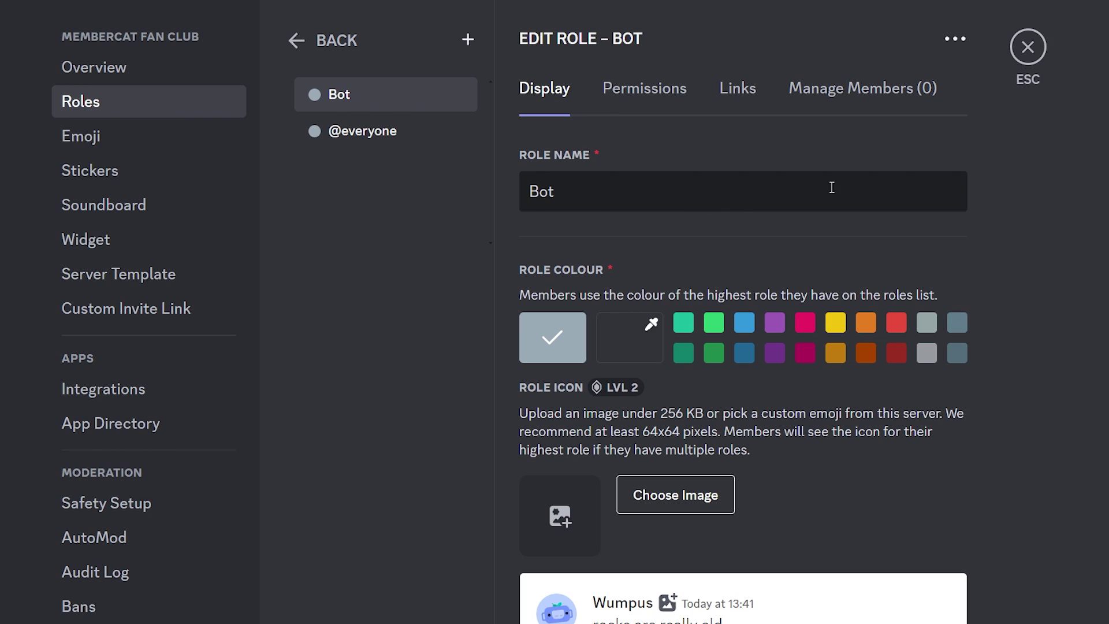
Grant the Bot role the Administrator permission and save the changes
left_click(666, 93)
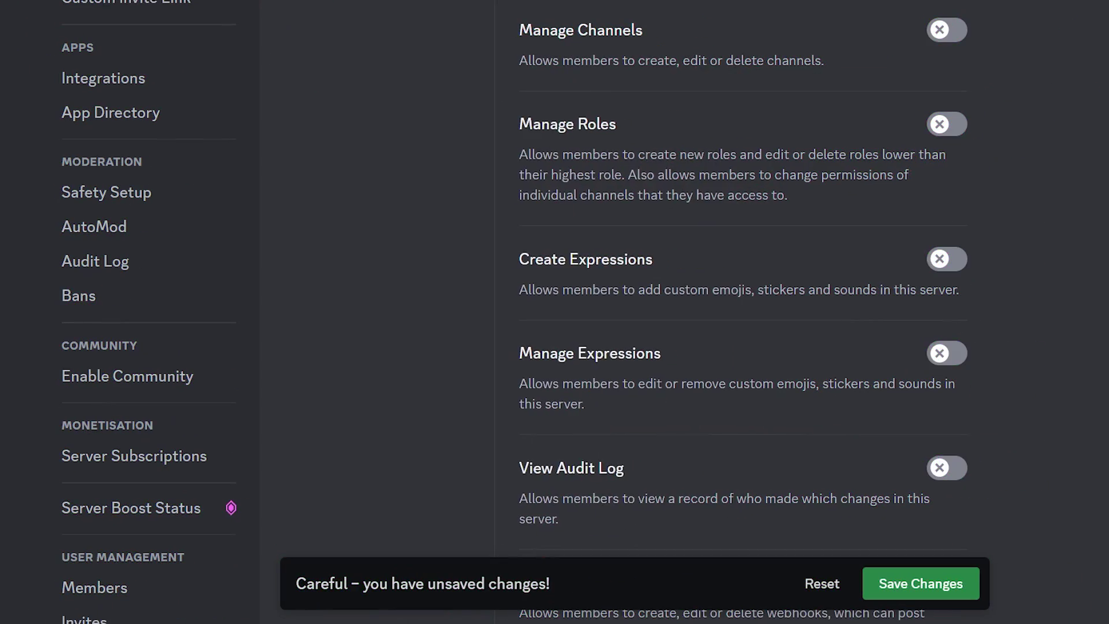
scroll(742, 277, "down", 20)
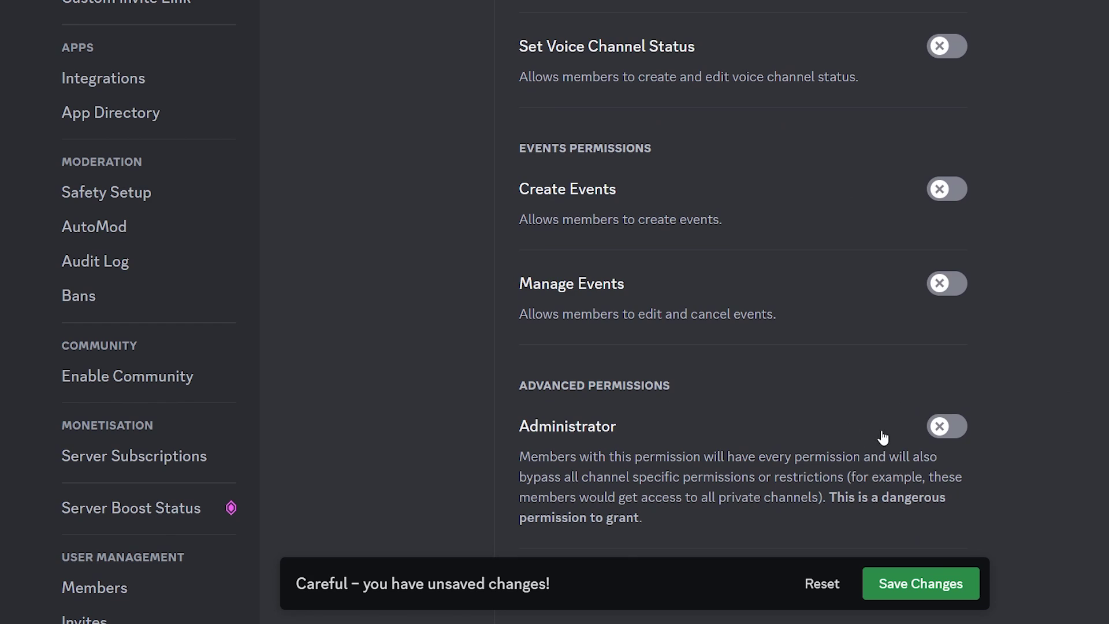
left_click(950, 430)
left_click(969, 586)
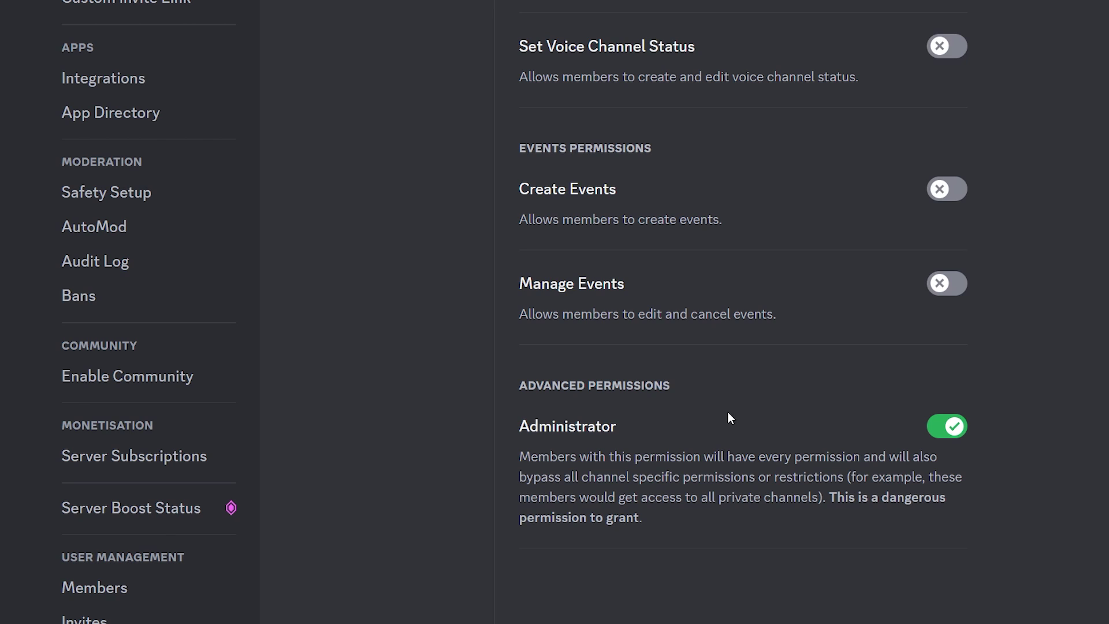
Add the SRV bot as a member of the Bot role
scroll(469, 381, "up", 6)
left_click(833, 107)
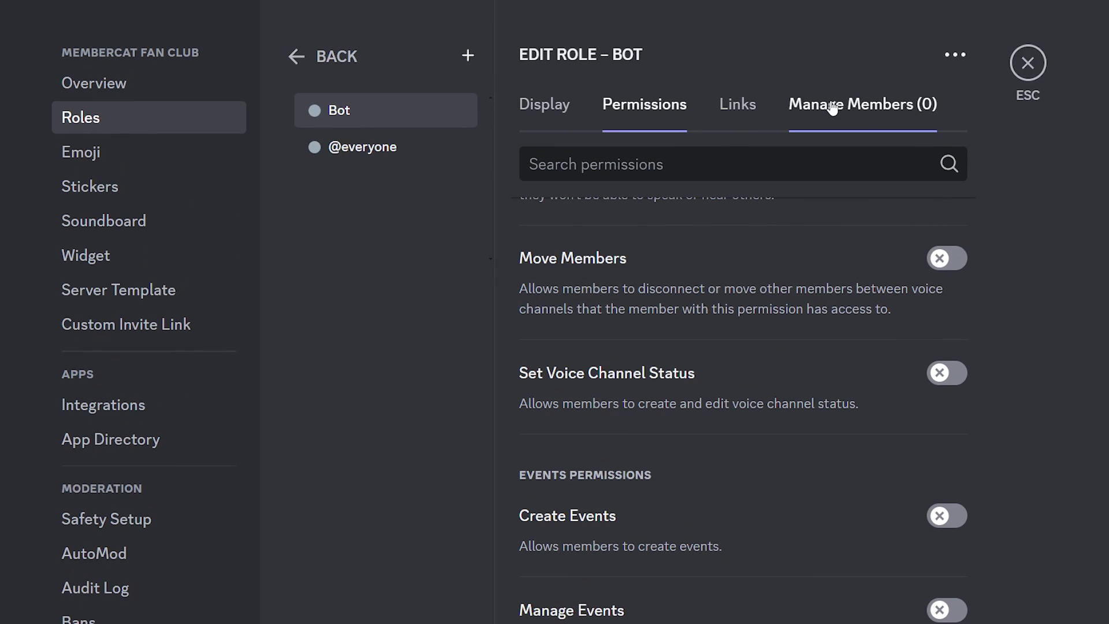
left_click(893, 173)
left_click(334, 321)
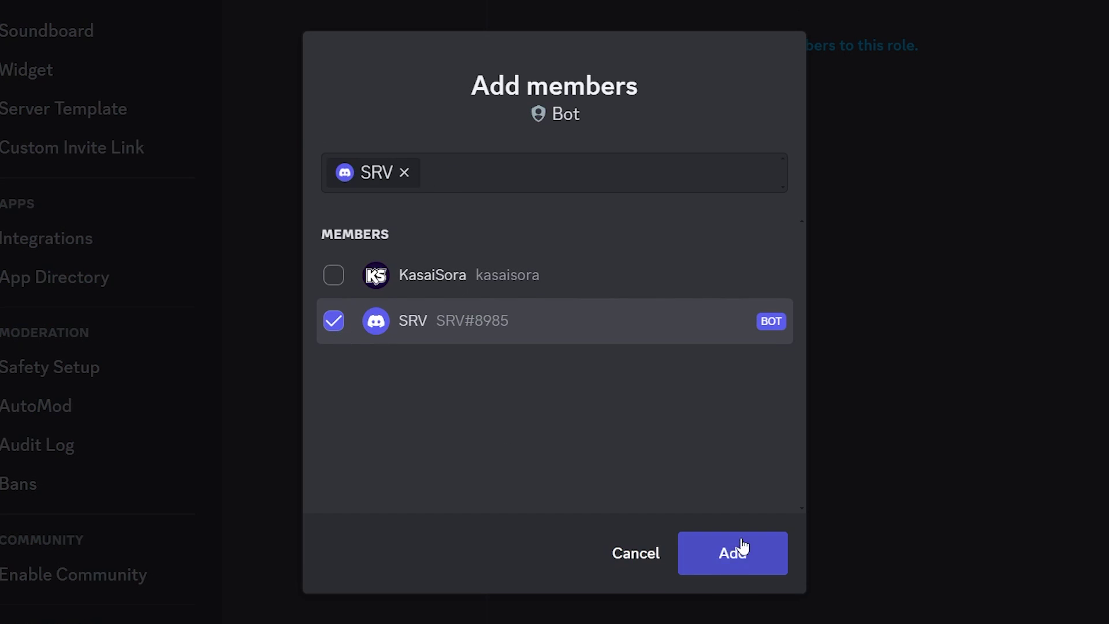
left_click(744, 546)
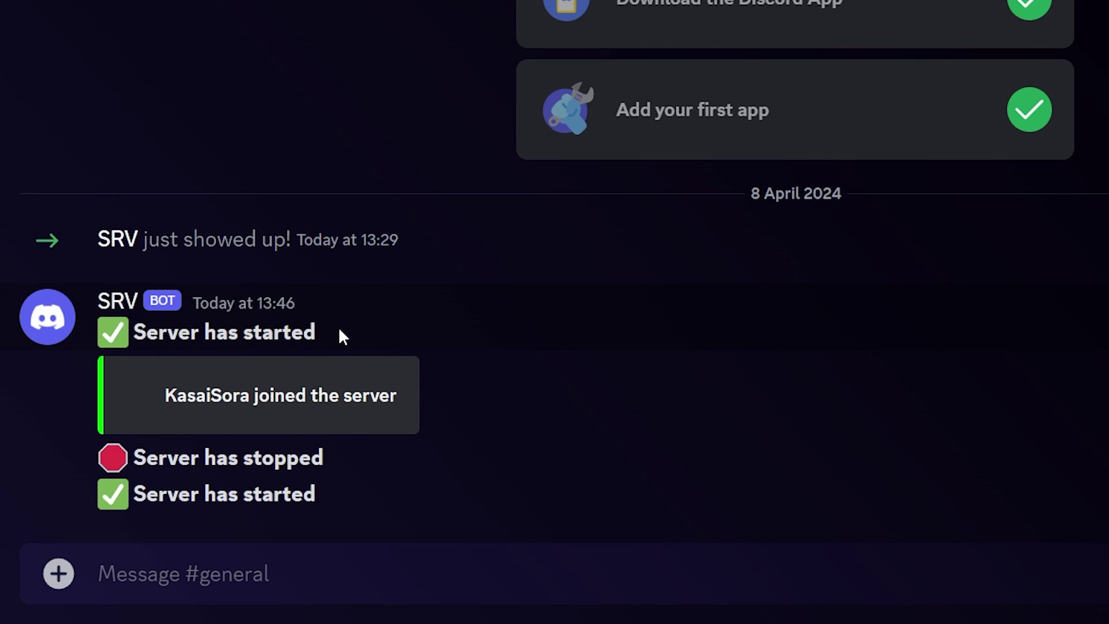
left_click_drag(176, 396, 328, 399)
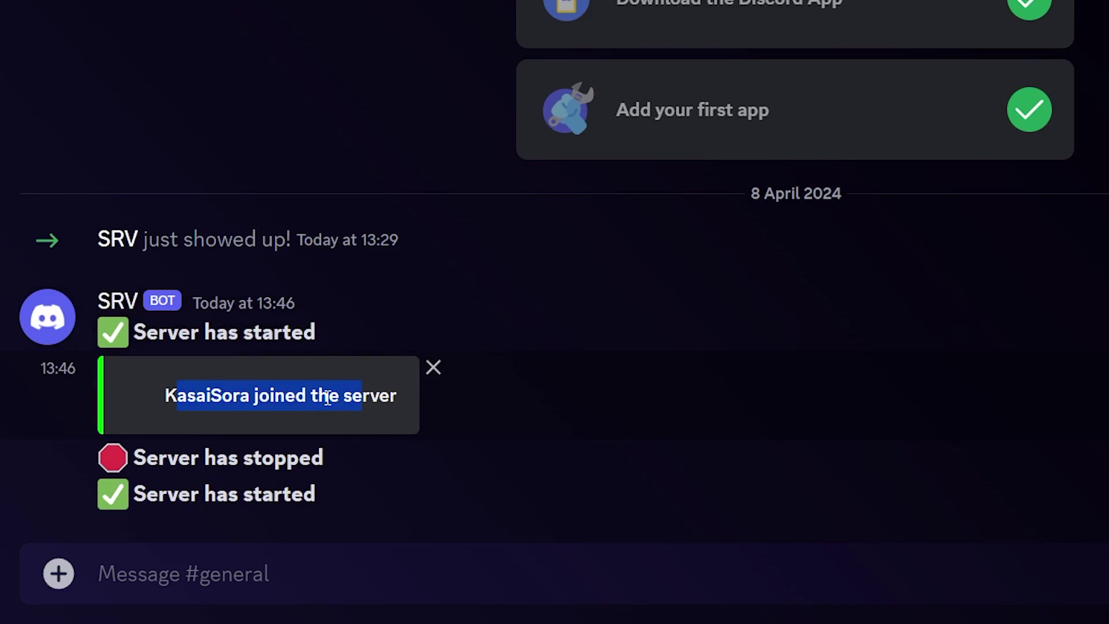
left_click(328, 398)
left_click_drag(347, 466, 174, 469)
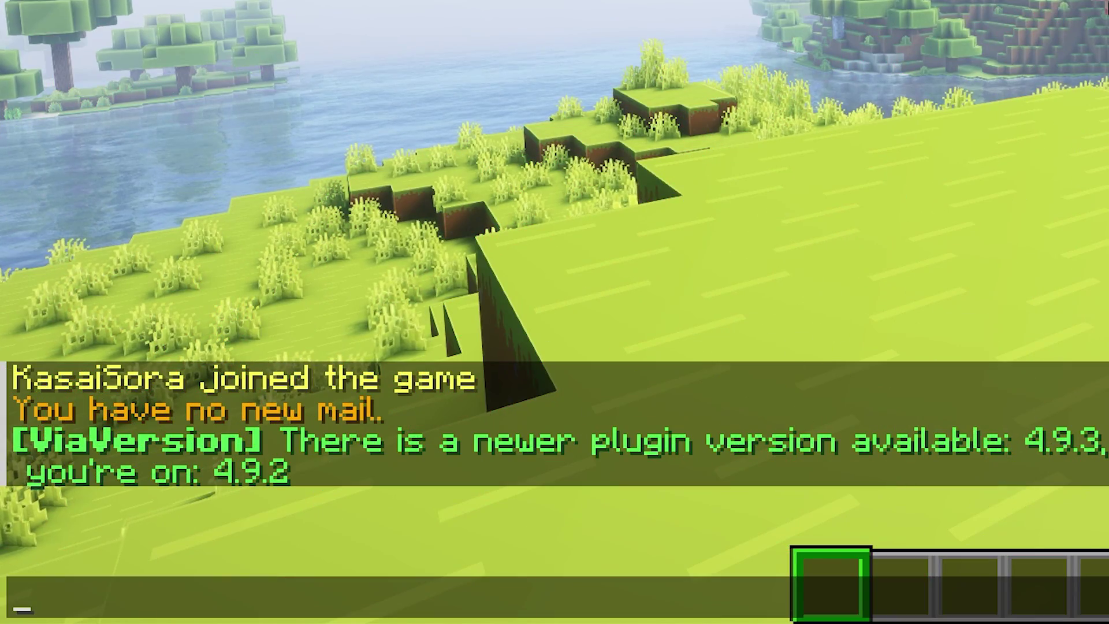
Send "Hi there how are you doing?" in the Minecraft game chat to test the link to Discord
type("Hi there how a")
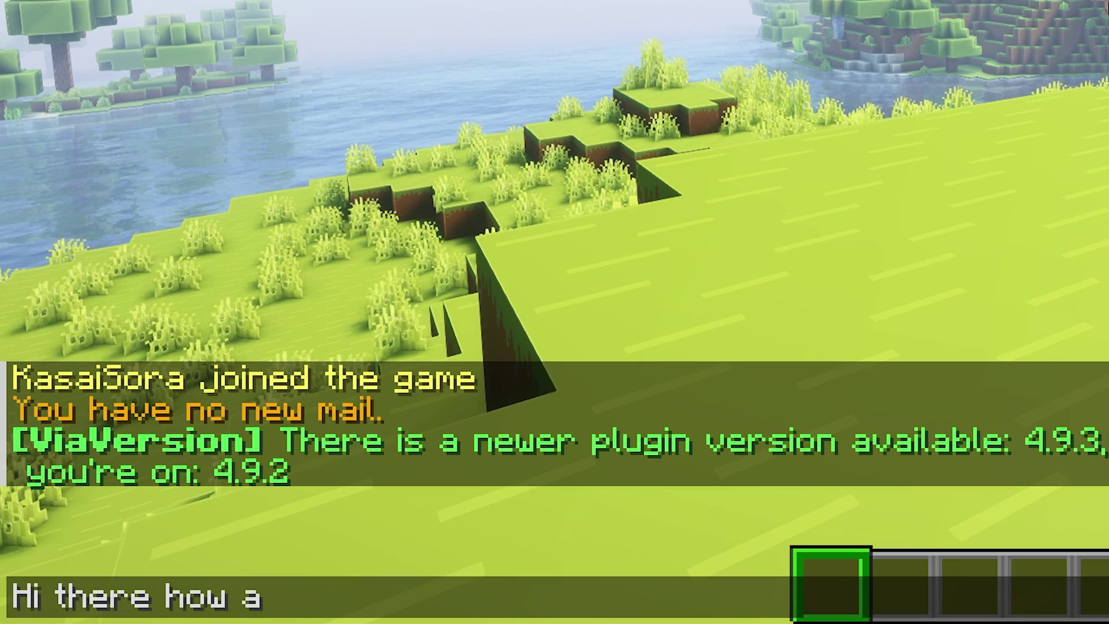
type("re you doing?")
key("Return")
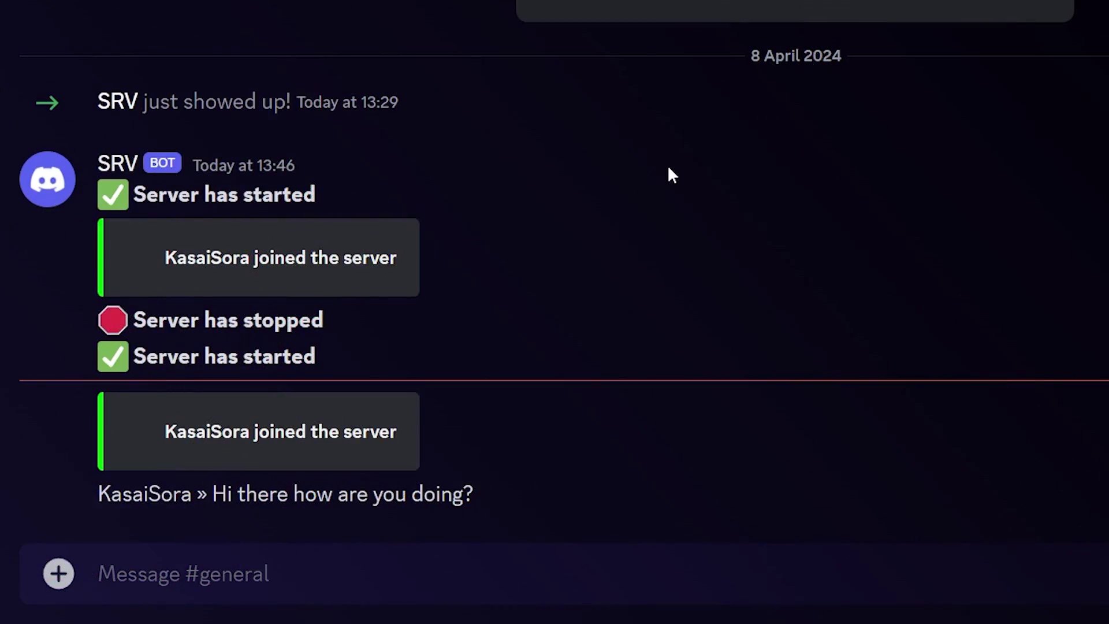
Reply "I'm doing great thanks!" to the relayed game message in Discord's general channel
left_click_drag(149, 494, 465, 488)
left_click(268, 527)
type("I'm")
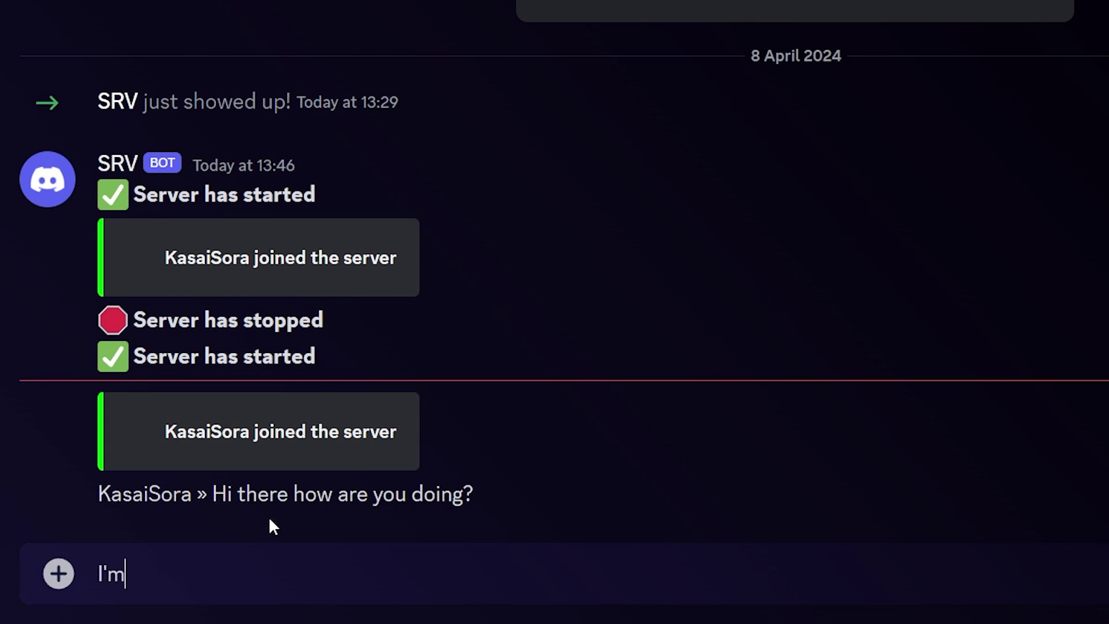
type(" doing great thanks!")
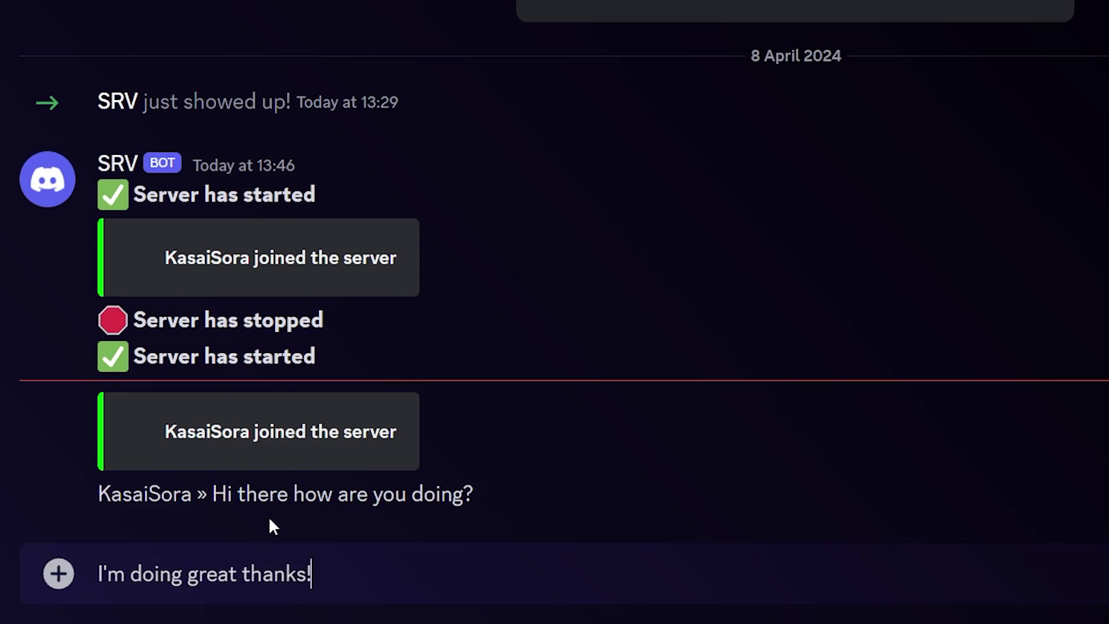
key("Return")
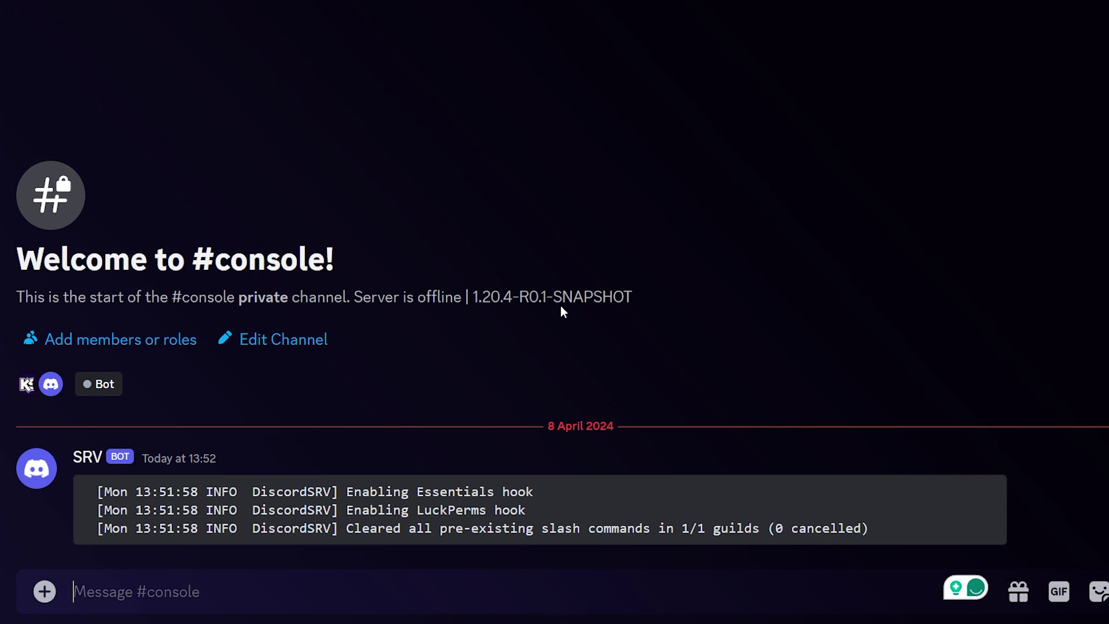
Send the server command "whitelist on" in the Discord console channel
type("whitelist on")
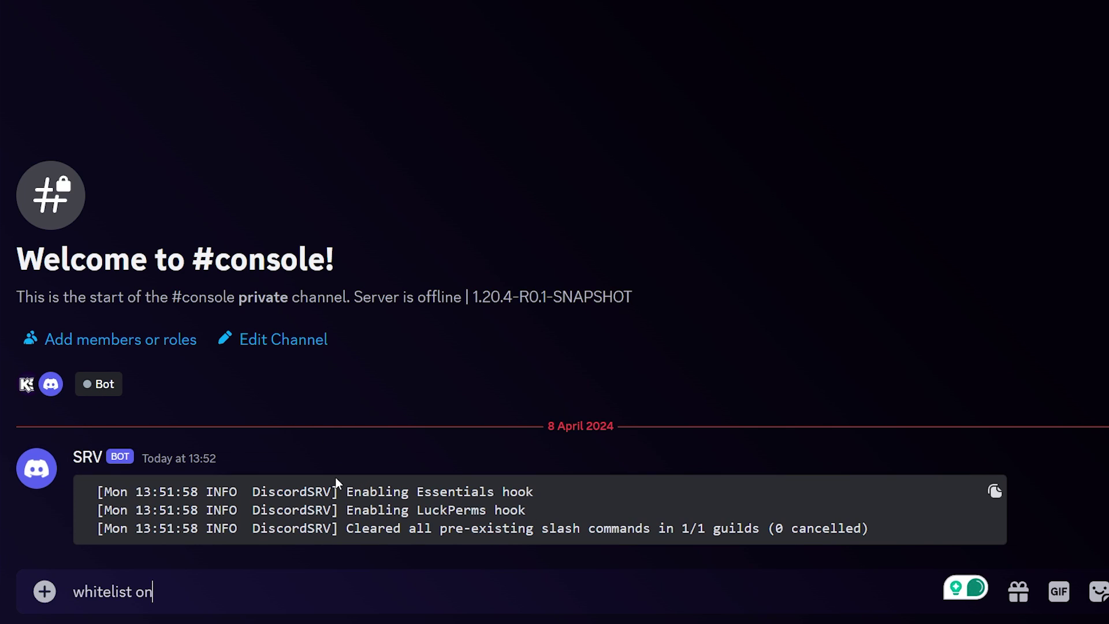
key("Return")
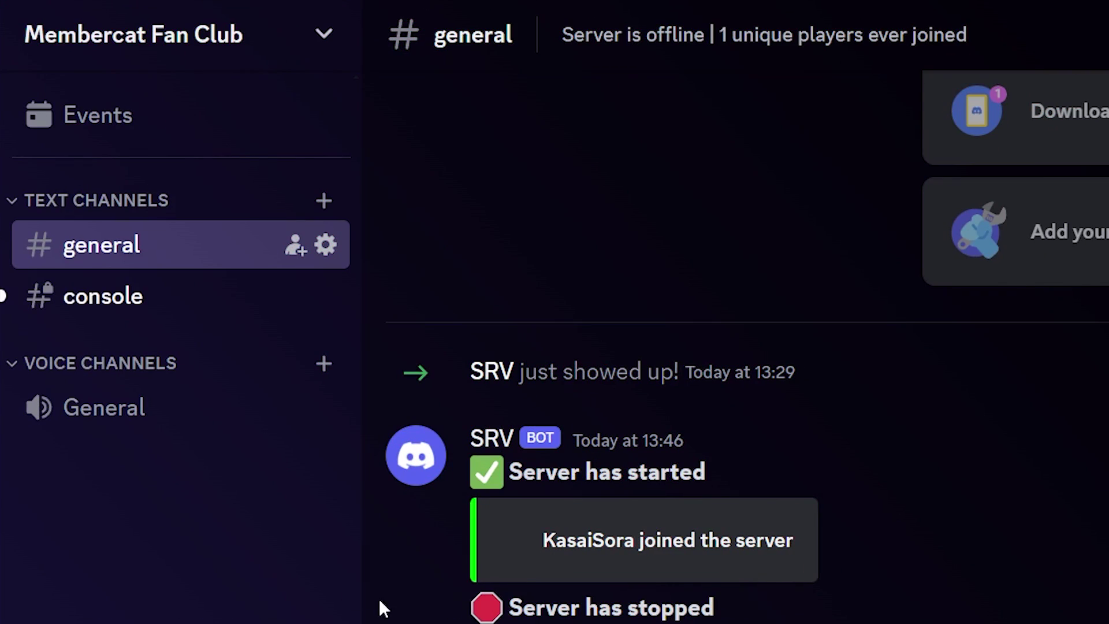
Create a server role named Default and give it the bright yellow colour
left_click(174, 35)
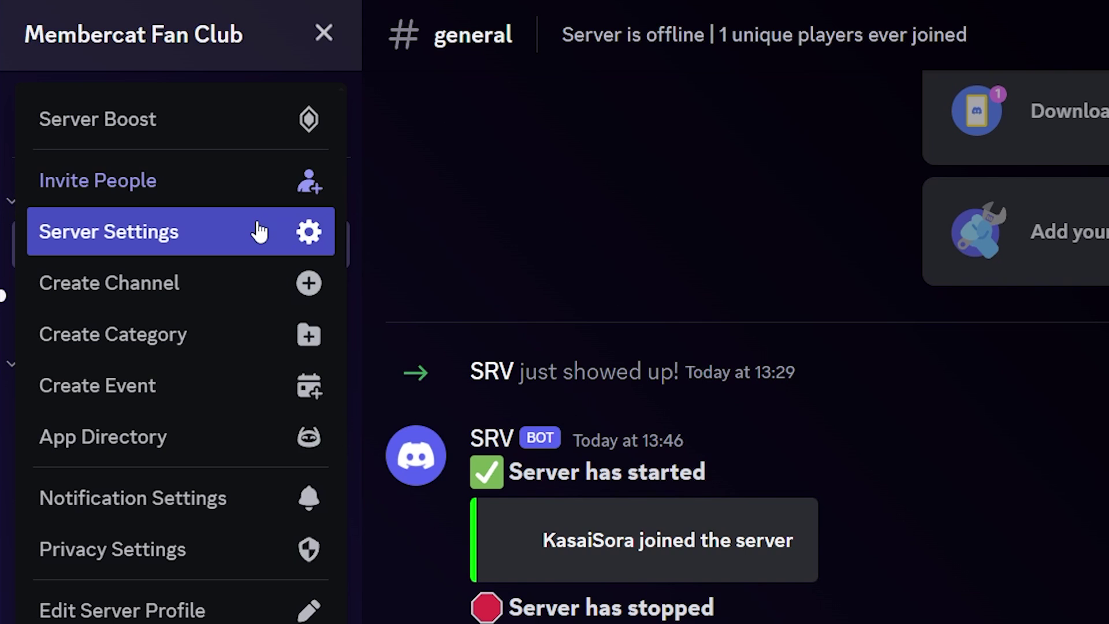
left_click(258, 230)
left_click(129, 121)
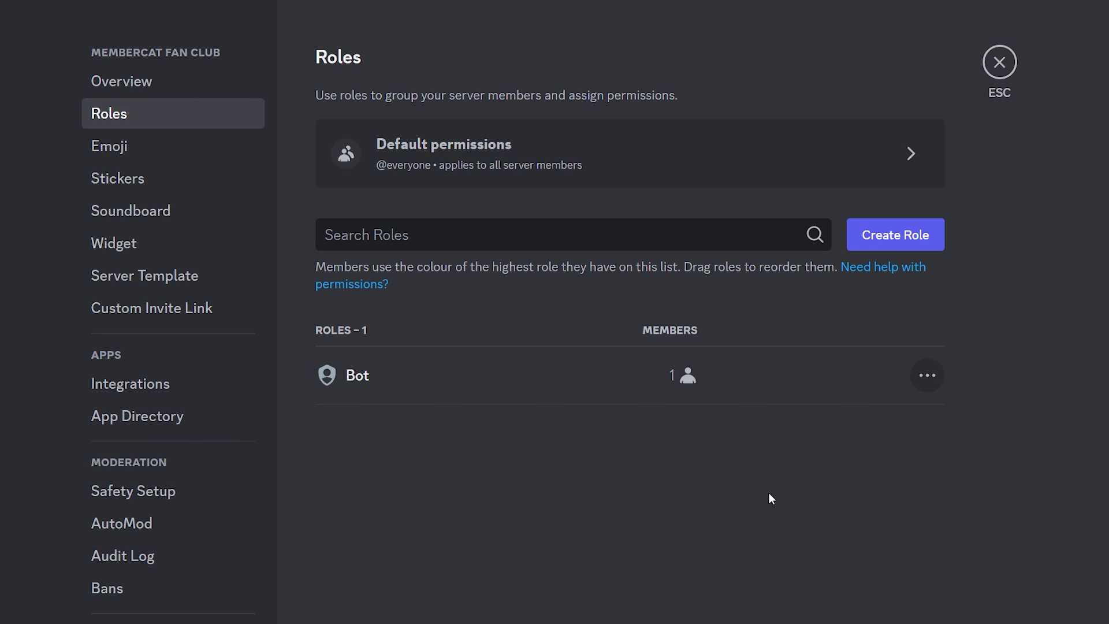
left_click(896, 235)
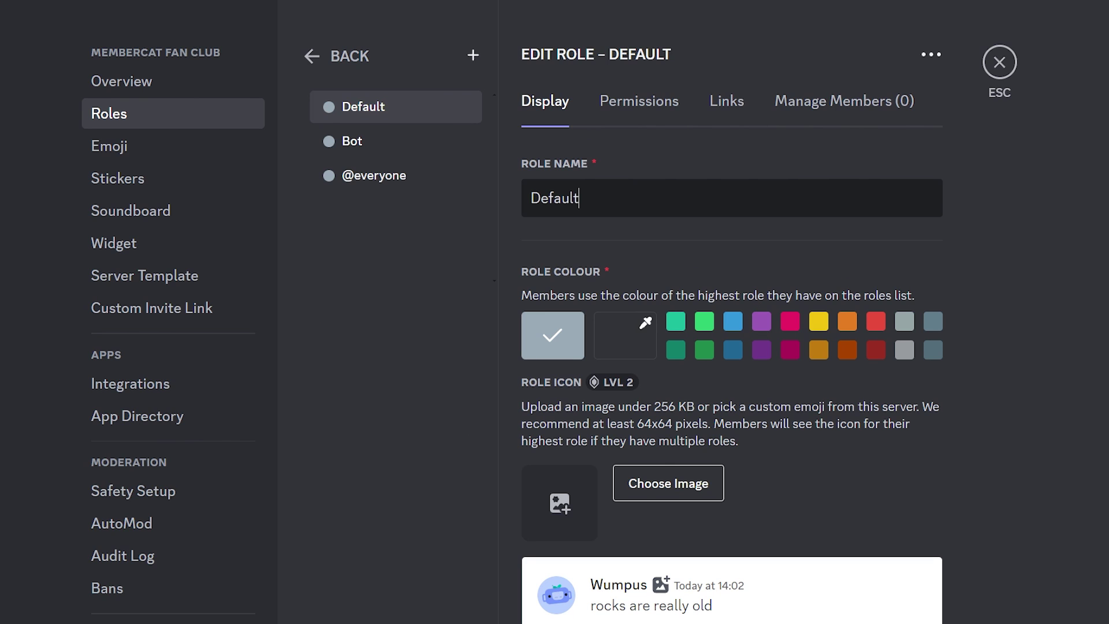
left_click(814, 325)
Create another role named VIP and give it the light blue colour
left_click(473, 56)
left_click_drag(594, 190, 366, 172)
type("VIP")
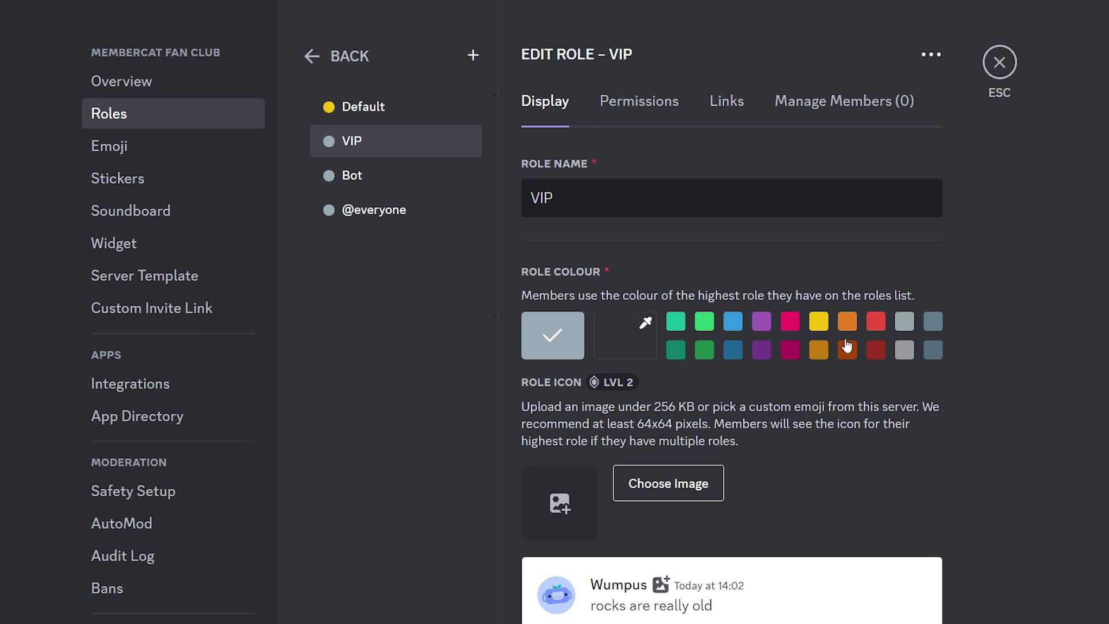
left_click(732, 322)
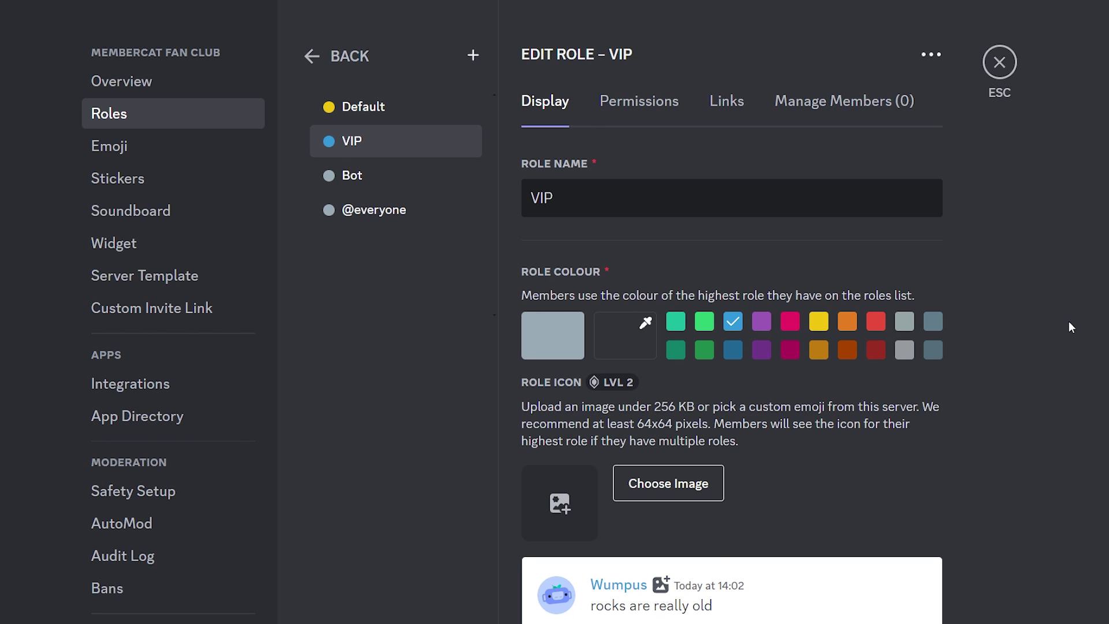
Reorder the roles as Bot, VIP, Default, and open the options of the Default role
mouse_move(384, 176)
left_mouse_down()
mouse_move(382, 101)
mouse_move(392, 180)
left_mouse_up()
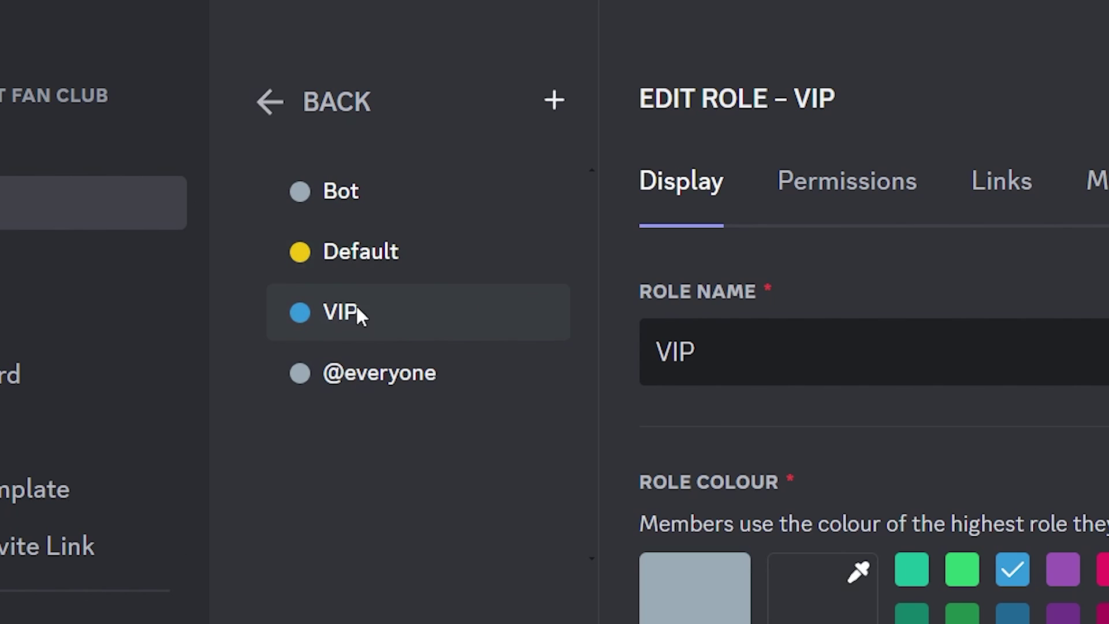
left_click_drag(387, 282, 448, 412)
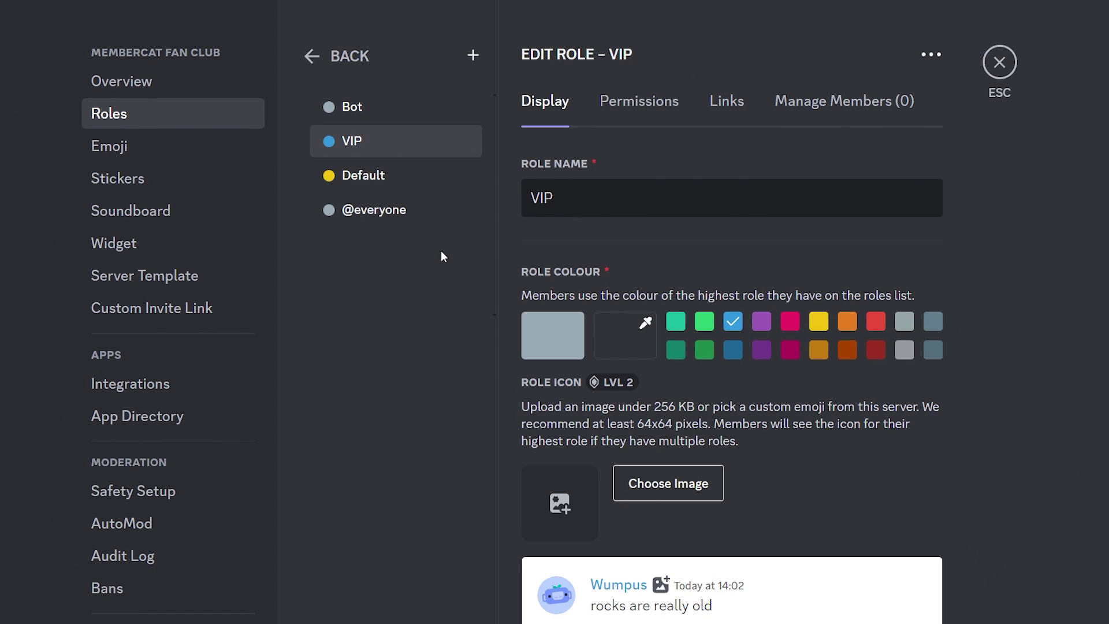
left_click(383, 174)
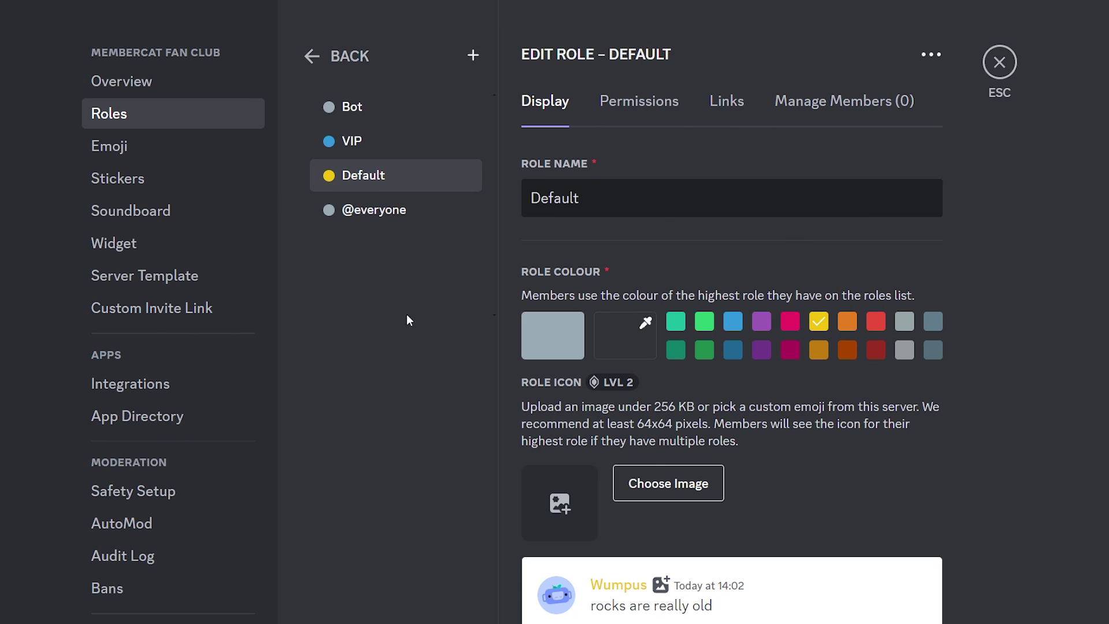
right_click(392, 170)
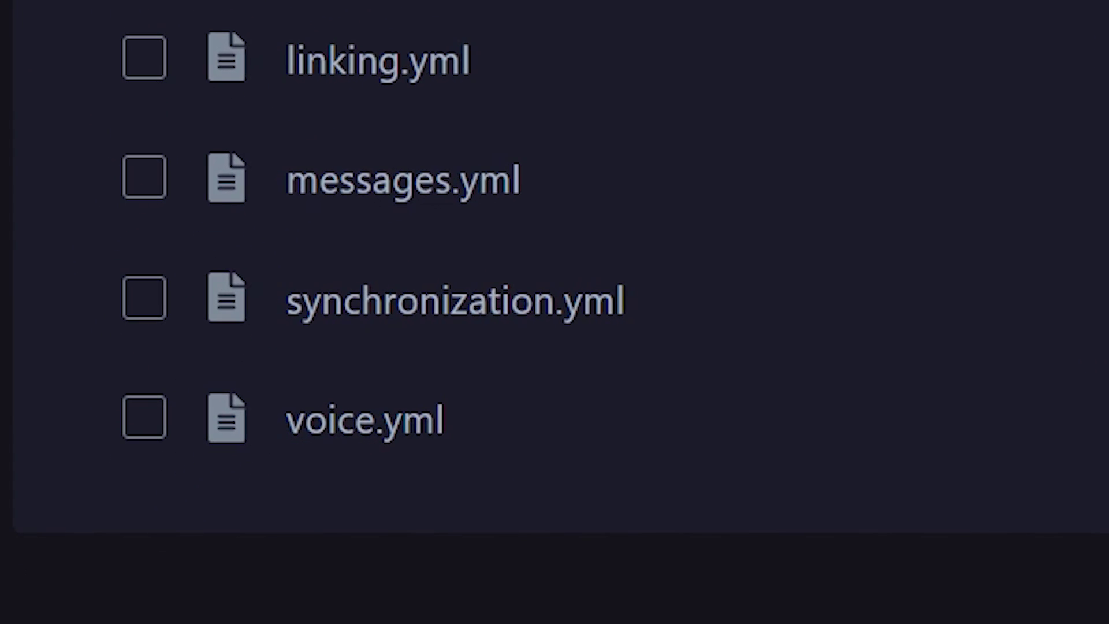
Open synchronization.yml and locate the GroupRoleSynchronizationGroupsAndRolesToSync setting
left_click(584, 346)
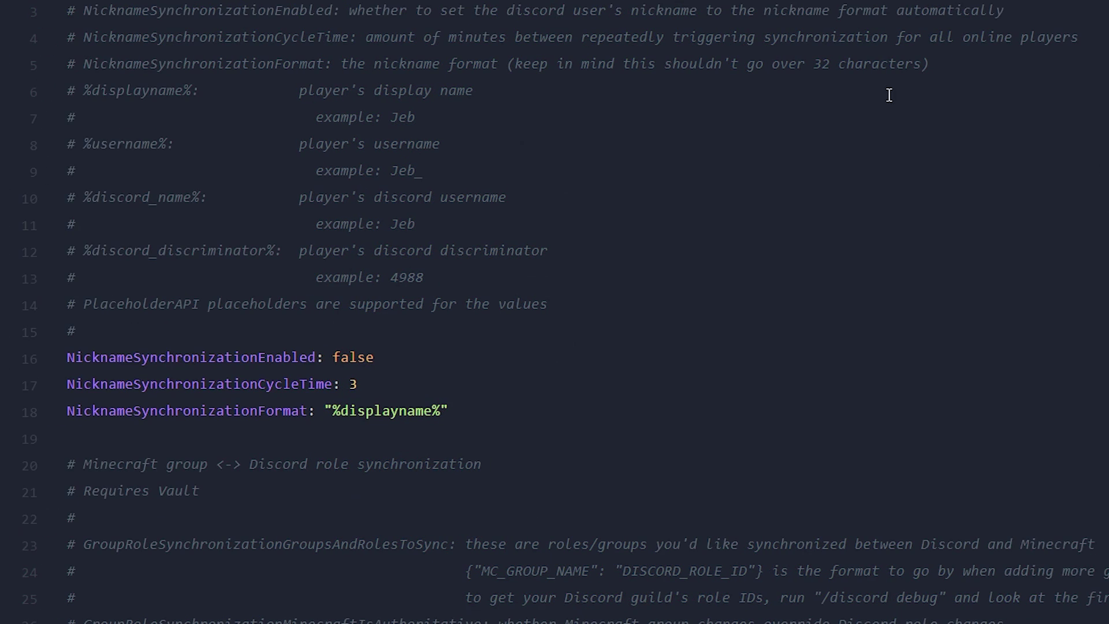
scroll(555, 312, "down", 2)
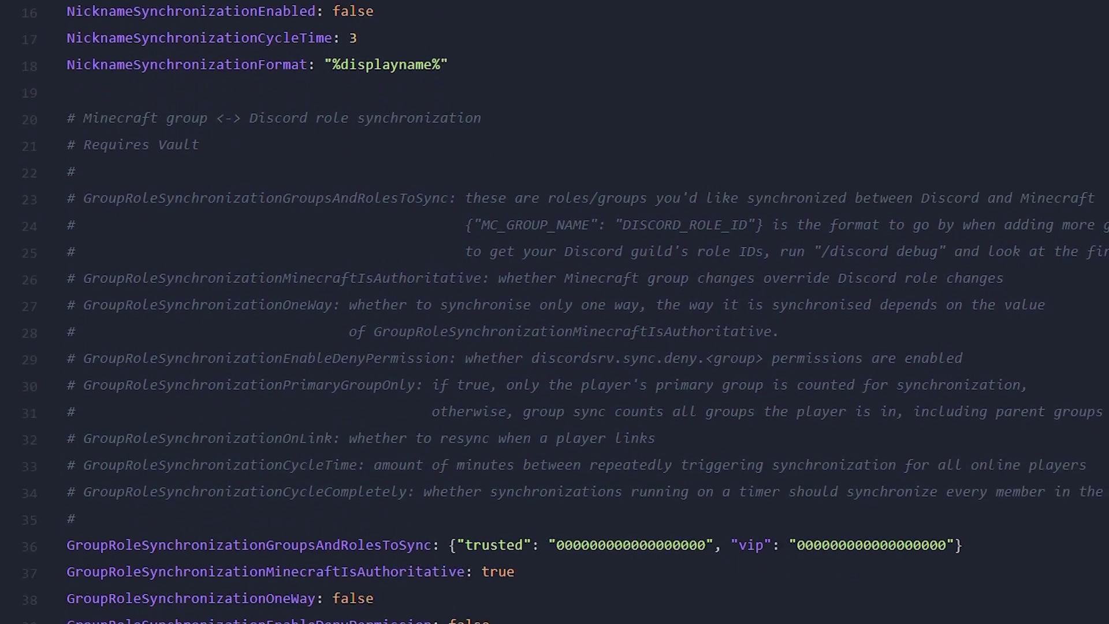
scroll(554, 311, "down", 5)
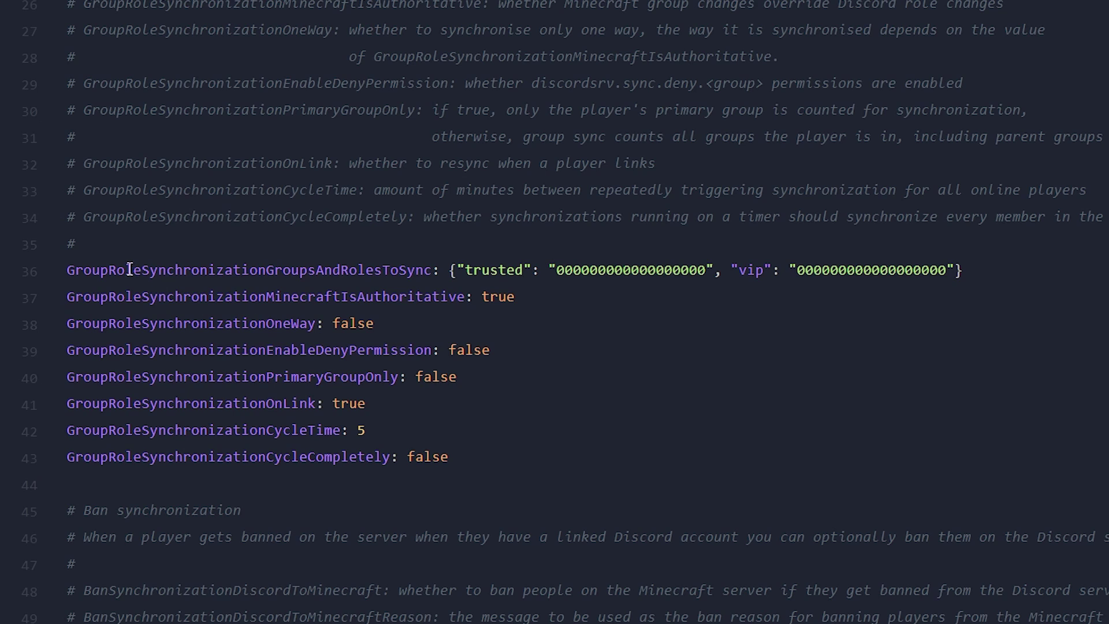
Replace the "trusted" group name with "default" in the GroupRoleSynchronizationGroupsAndRolesToSync setting
left_click_drag(117, 269, 433, 271)
left_click(378, 302)
left_click(650, 338)
left_click(492, 269)
double_click(485, 273)
type("default")
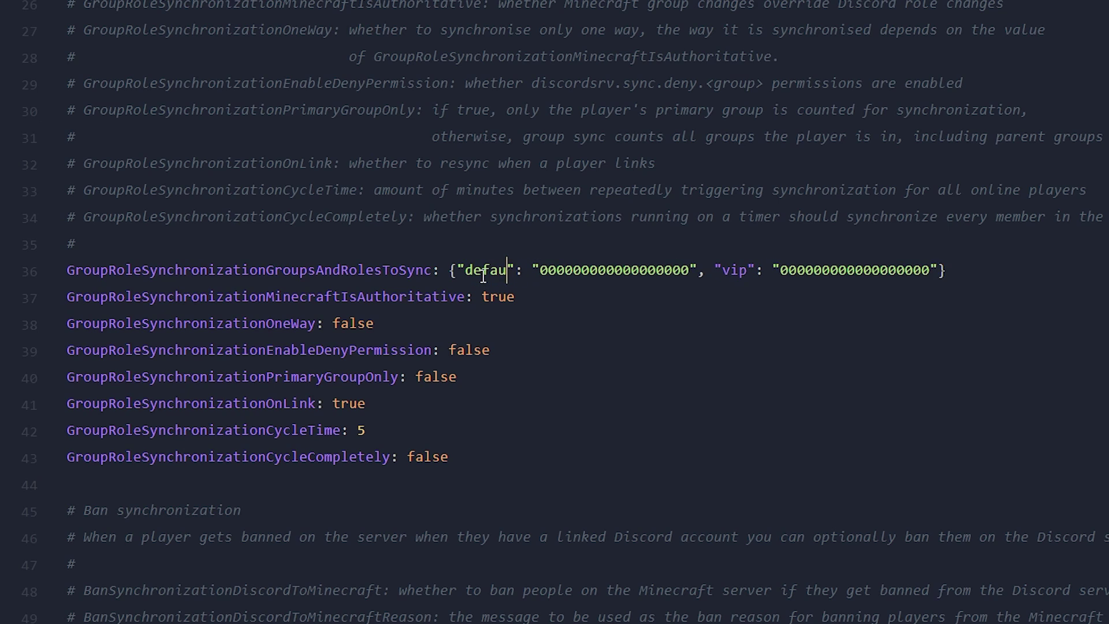
left_click_drag(483, 272, 473, 271)
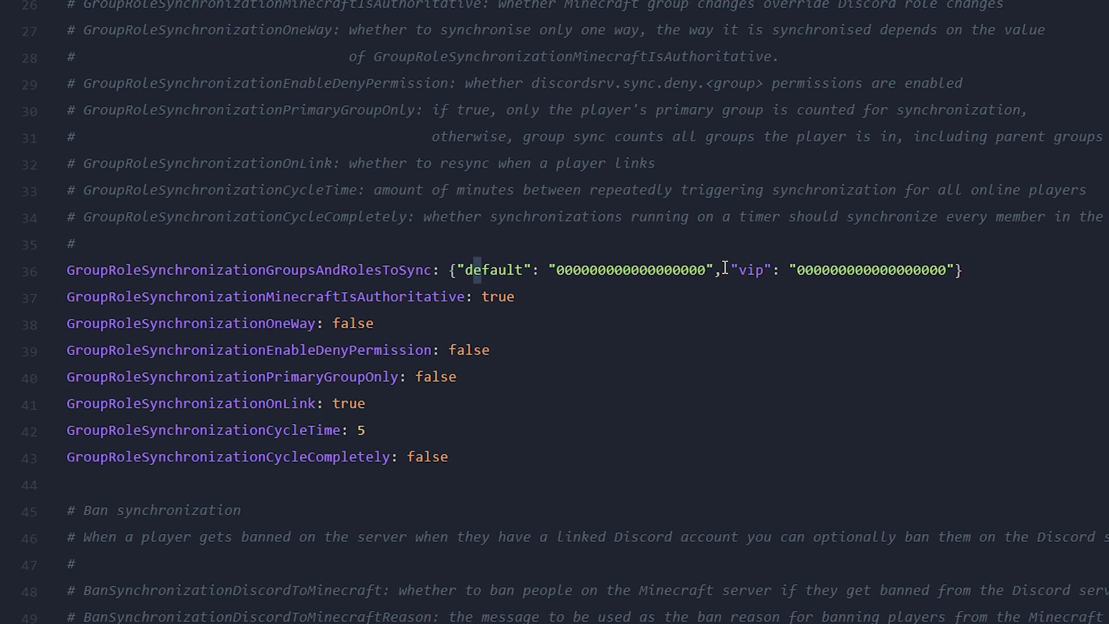
left_click_drag(730, 270, 771, 271)
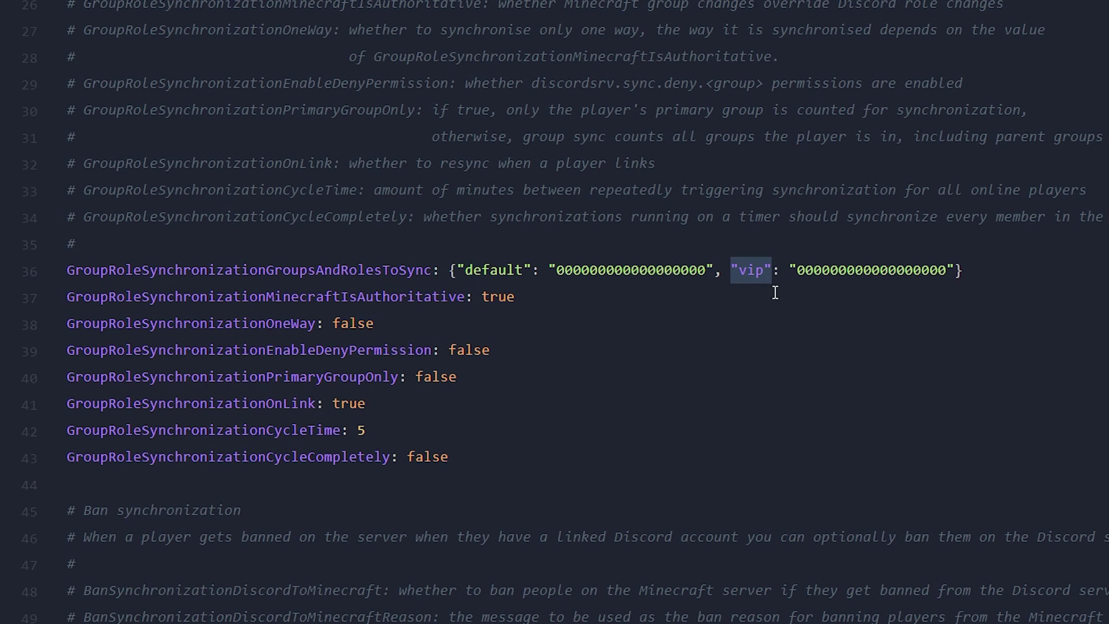
left_click(772, 272)
left_click(756, 270)
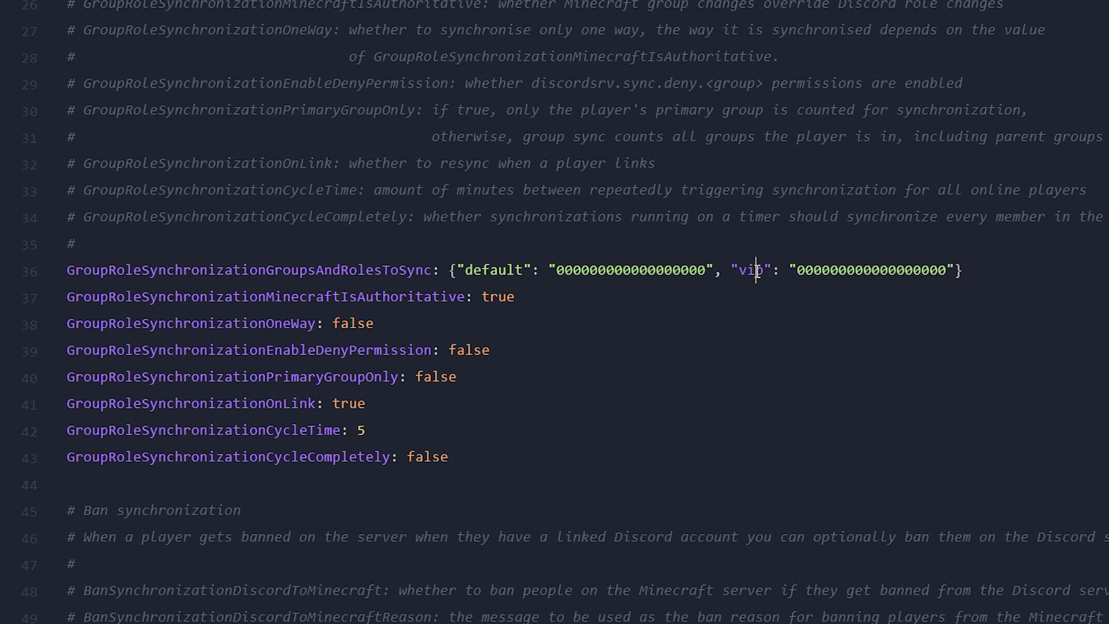
double_click(747, 266)
type("mvp")
key("ctrl+z")
Replace the placeholder ID of the "default" group with the copied ID of the Default role
mouse_move(524, 270)
left_mouse_down()
mouse_move(461, 269)
mouse_move(530, 270)
left_mouse_up()
left_click(473, 270)
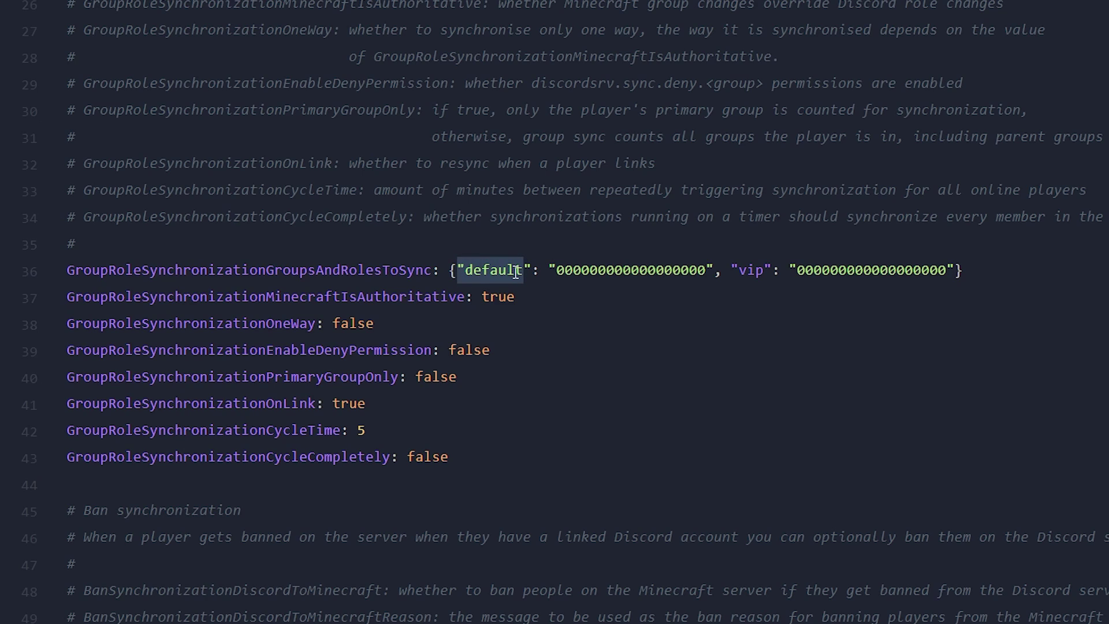
double_click(631, 270)
key("ctrl+v")
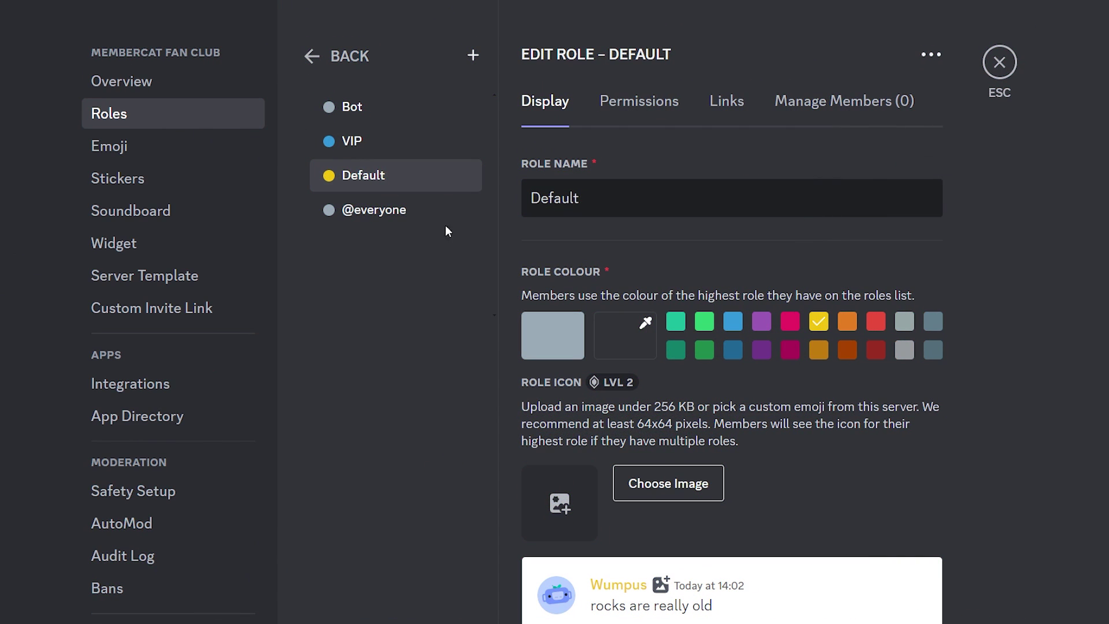
Copy the VIP role's ID in Discord and paste it over the "vip" group's placeholder ID in synchronization.yml
left_click(399, 144)
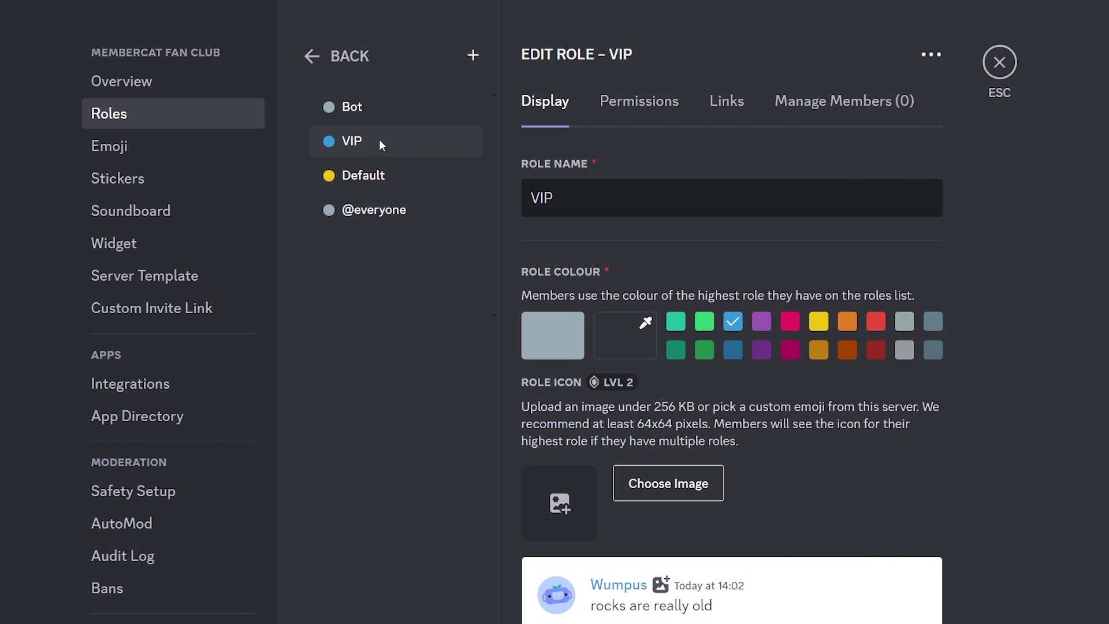
right_click(372, 142)
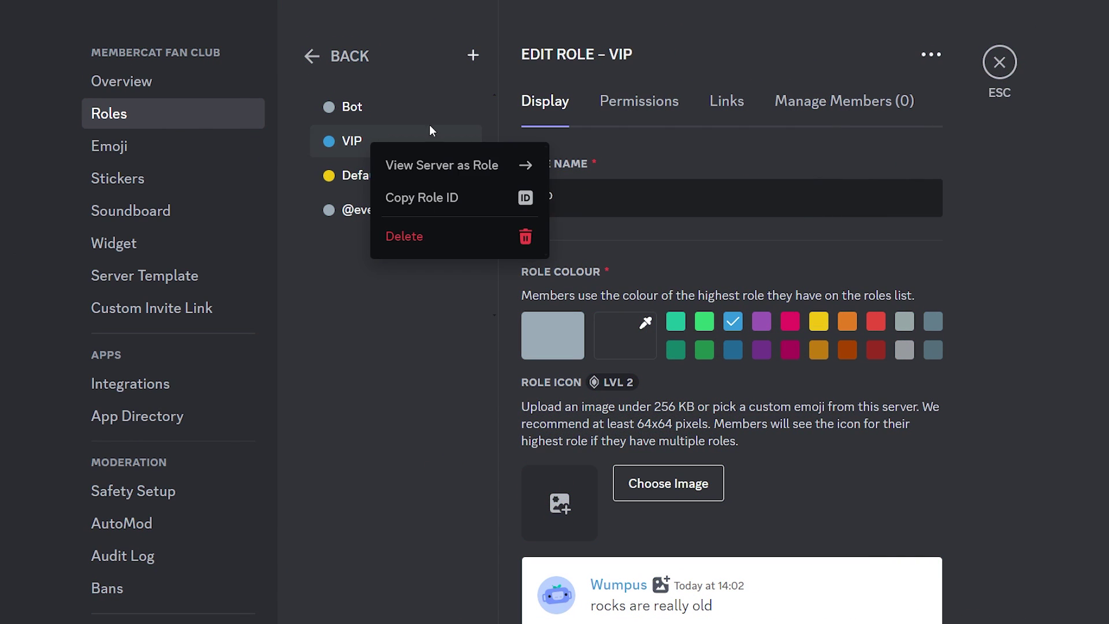
left_click(479, 198)
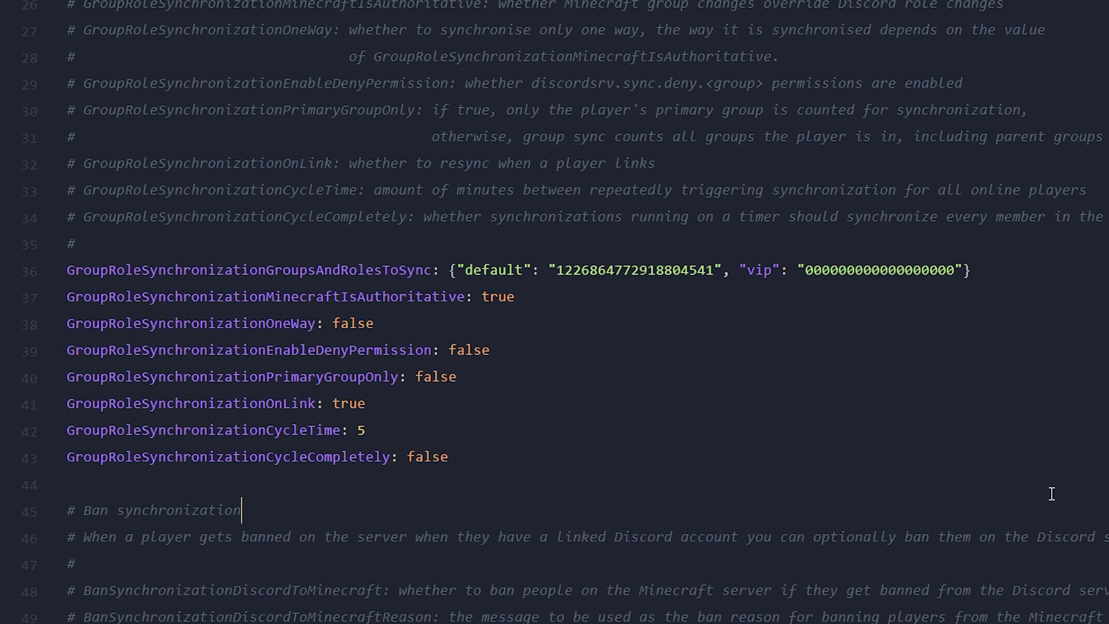
double_click(849, 270)
key("ctrl+v")
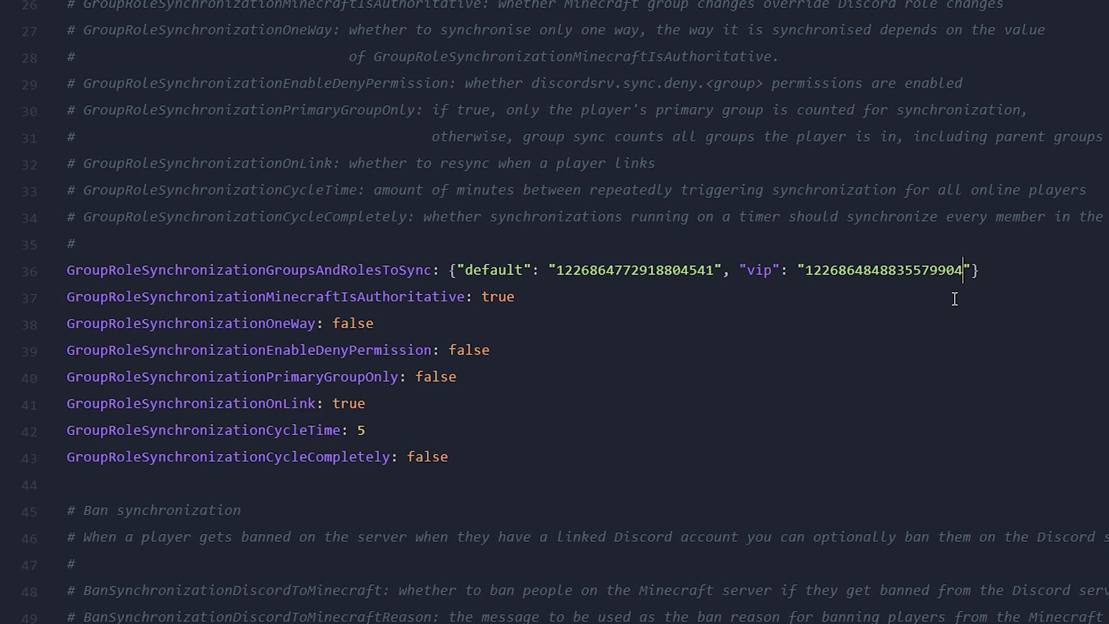
Add a third comma-separated entry by duplicating the "vip" group and role ID pair, and rename the duplicate's group to "mod"
left_click_drag(972, 270, 746, 272)
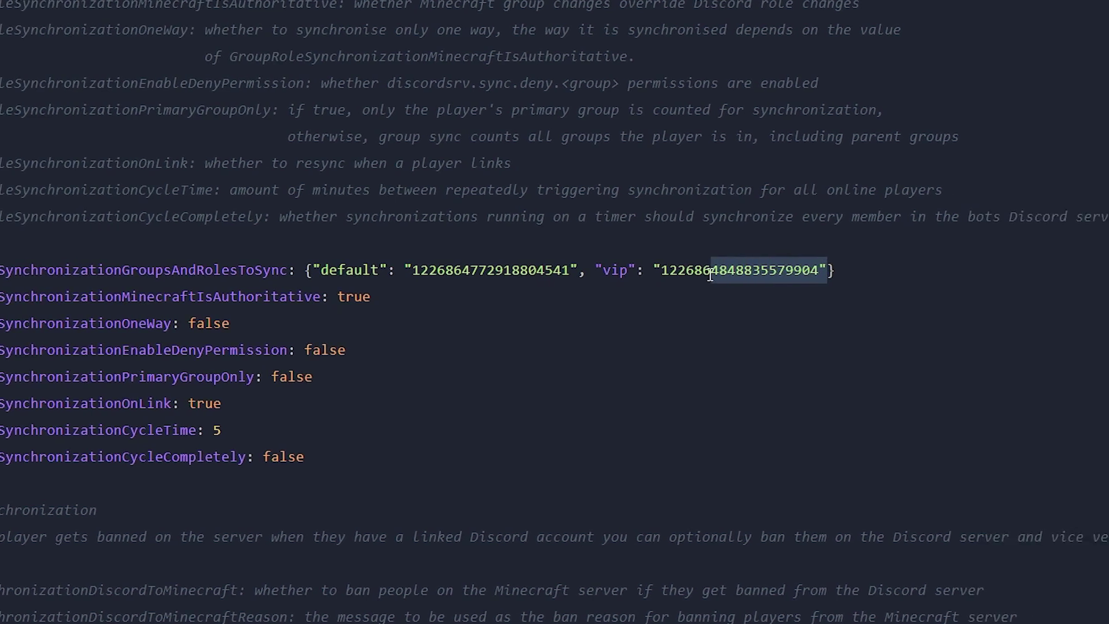
key("ctrl+c")
key("Right")
type(",")
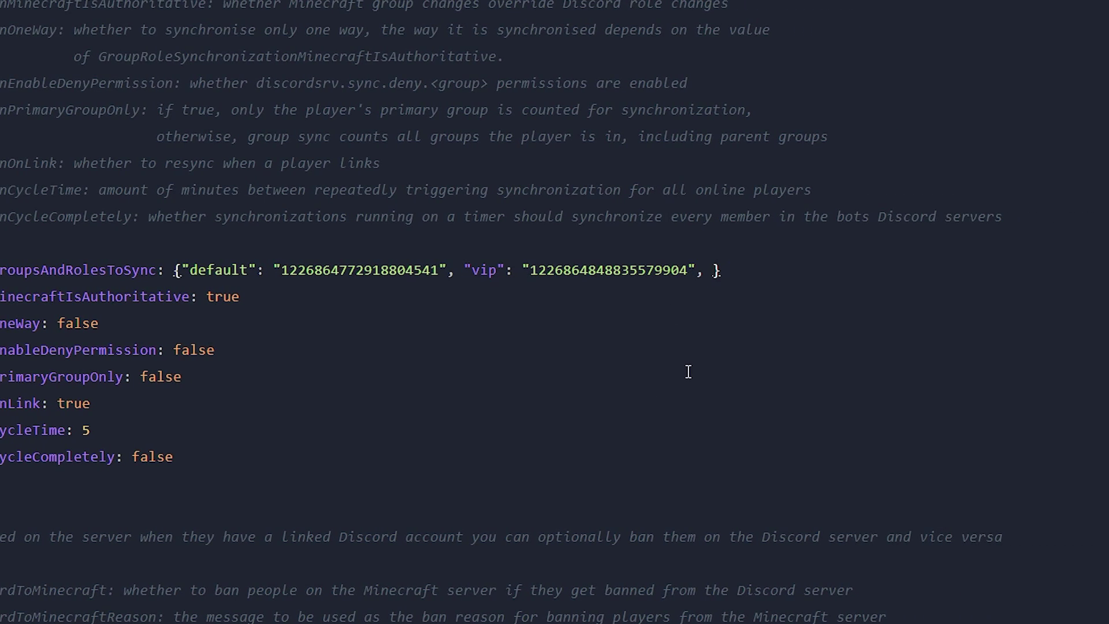
key("ctrl+v")
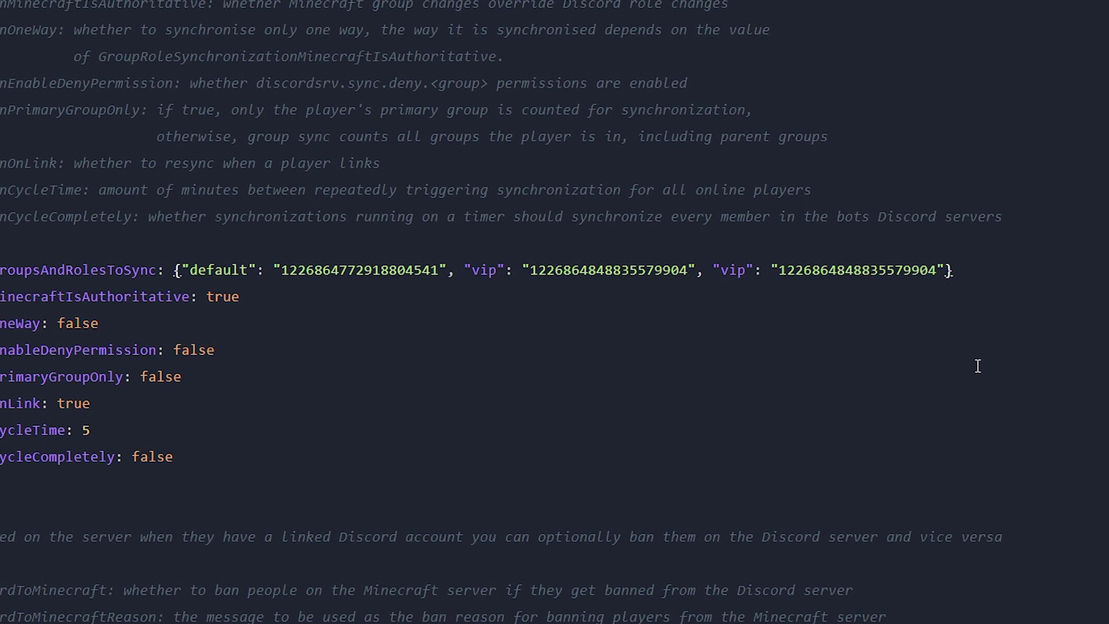
left_click(820, 270)
double_click(732, 269)
type("mod")
key("Down")
left_click_drag(773, 271, 938, 269)
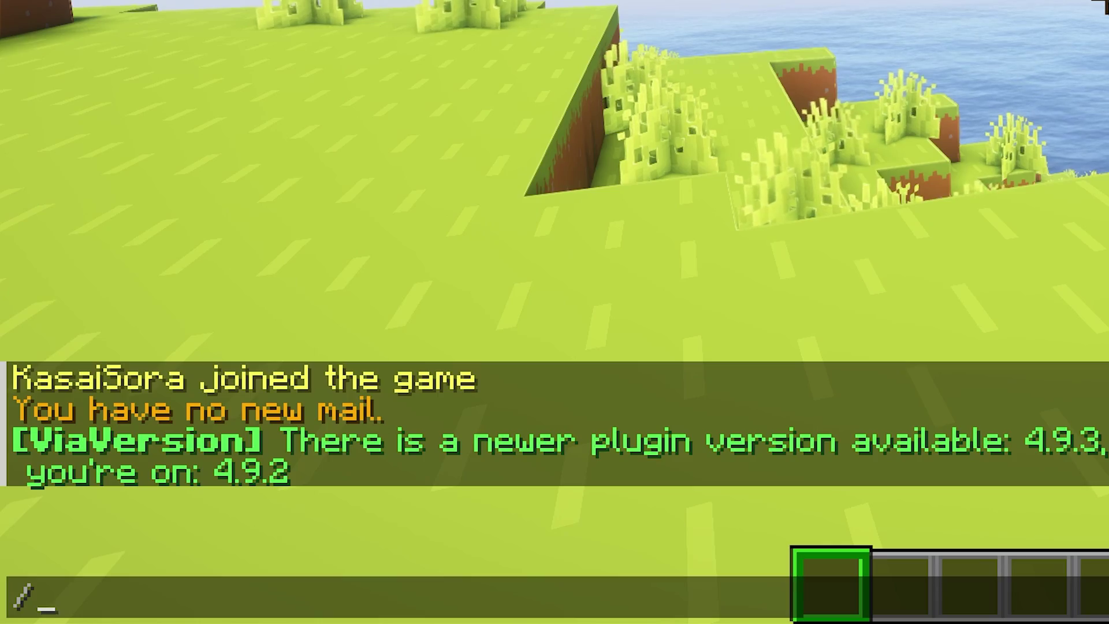
Run /discord link in the Minecraft chat and send the account linking code to the SRV bot as a Discord message
type("discord link")
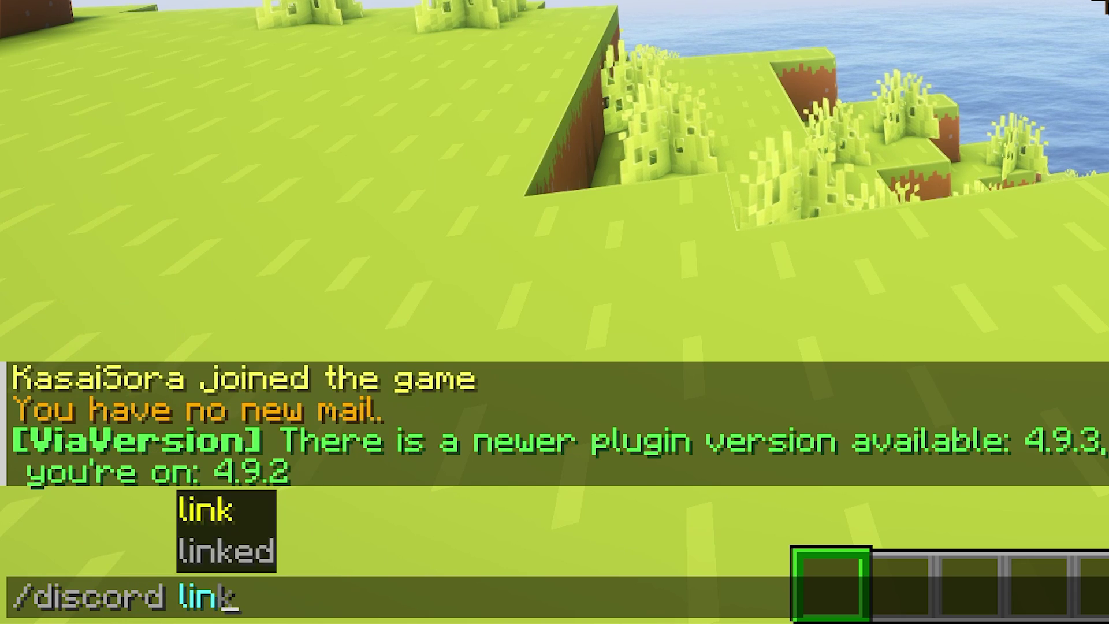
key("Return")
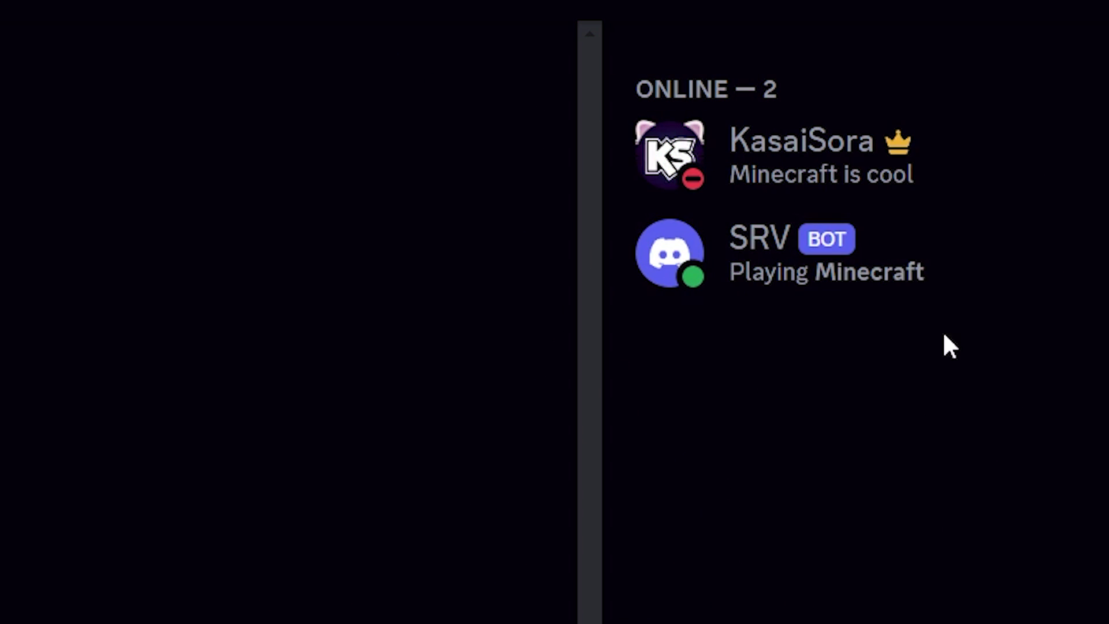
left_click(908, 277)
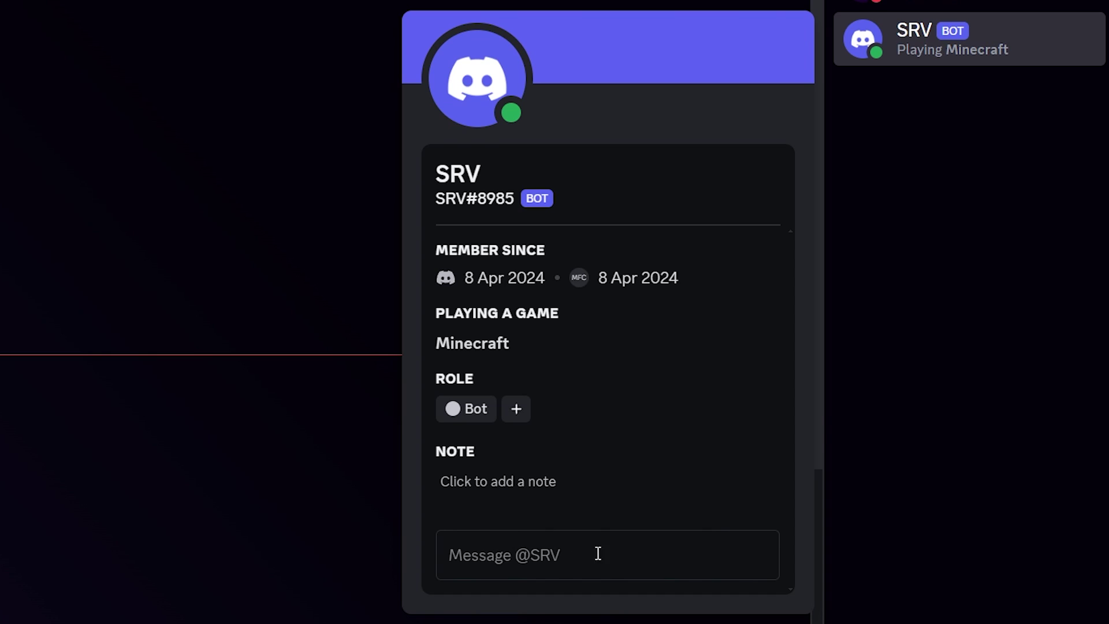
left_click(597, 553)
type("8351")
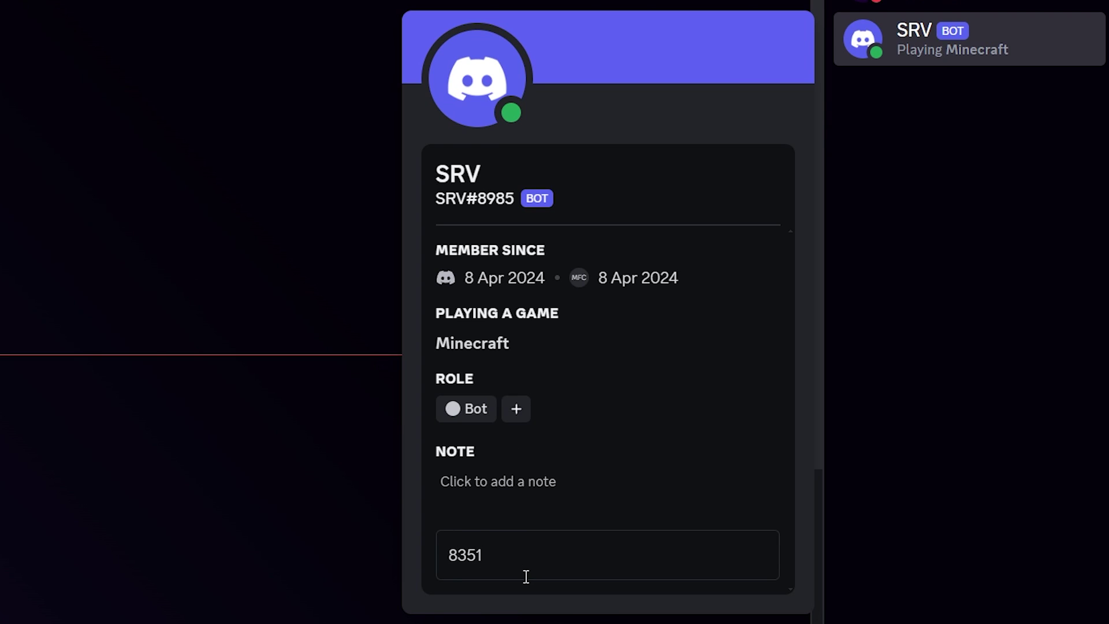
key("Return")
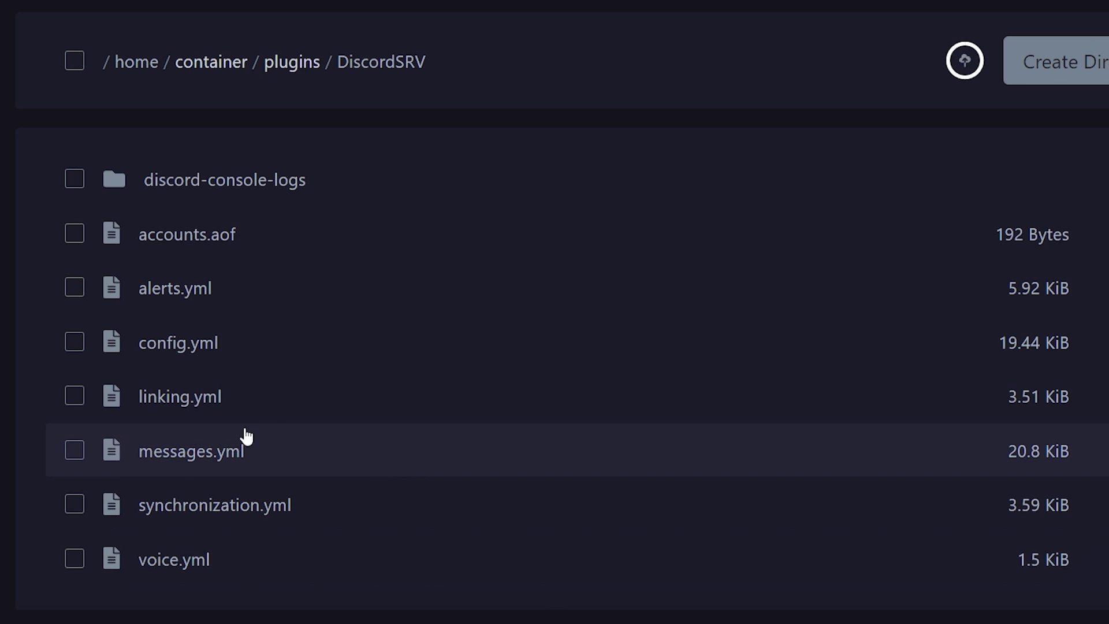
Open linking.yml and set Enabled to true under "Require linked account to play"
left_click(293, 411)
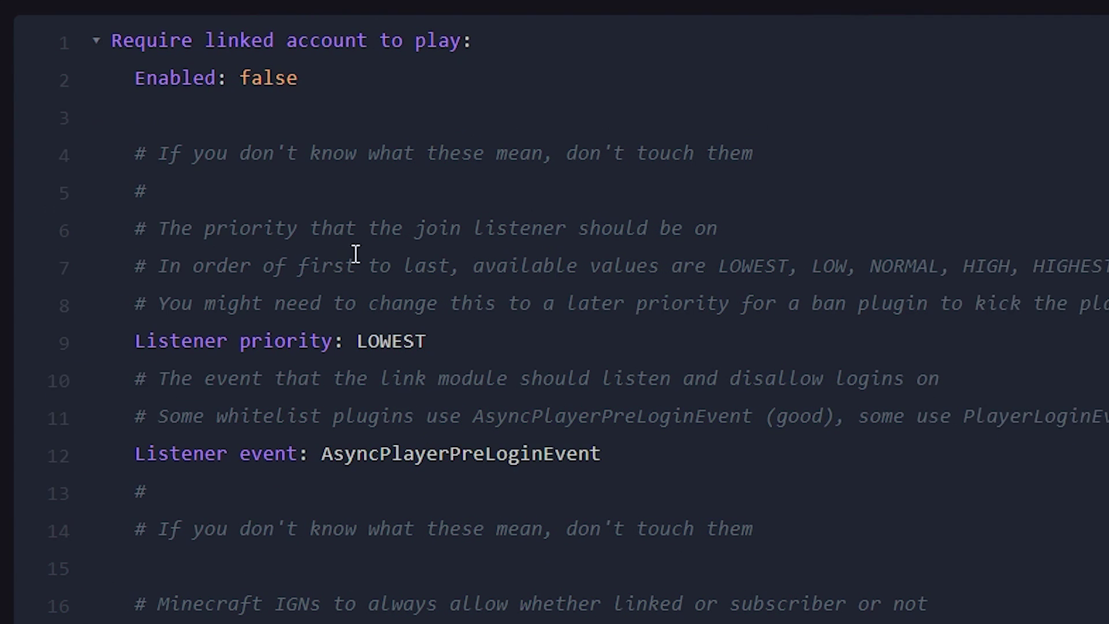
double_click(282, 79)
type("true")
Examine the Subscriber role section of linking.yml, including its kick message wording
scroll(924, 330, "down", 15)
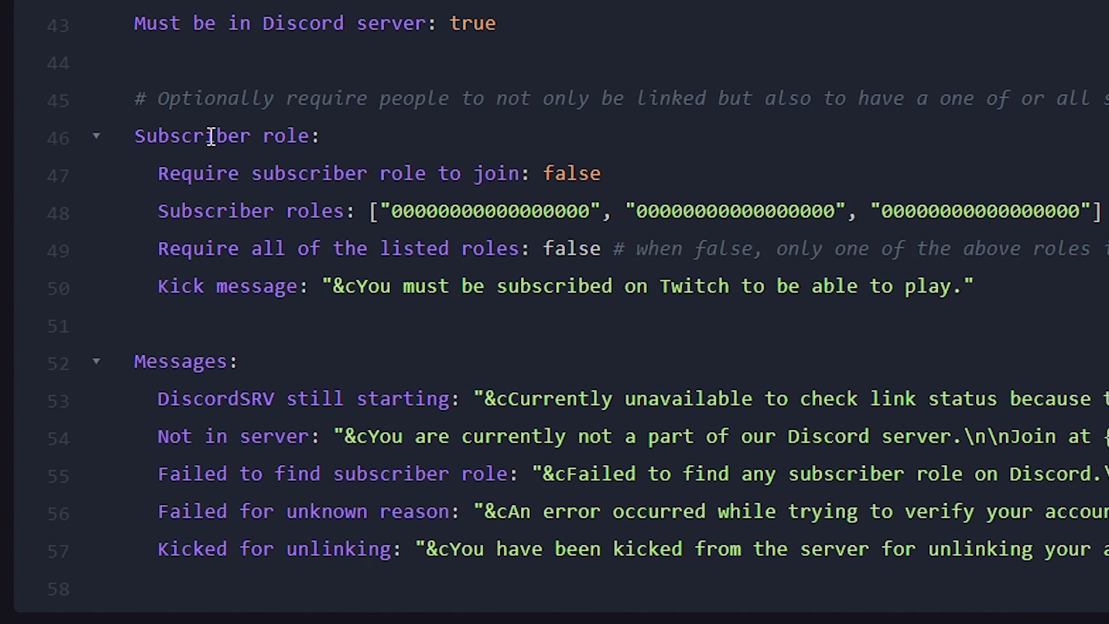
left_click(134, 143)
left_click_drag(135, 143, 310, 137)
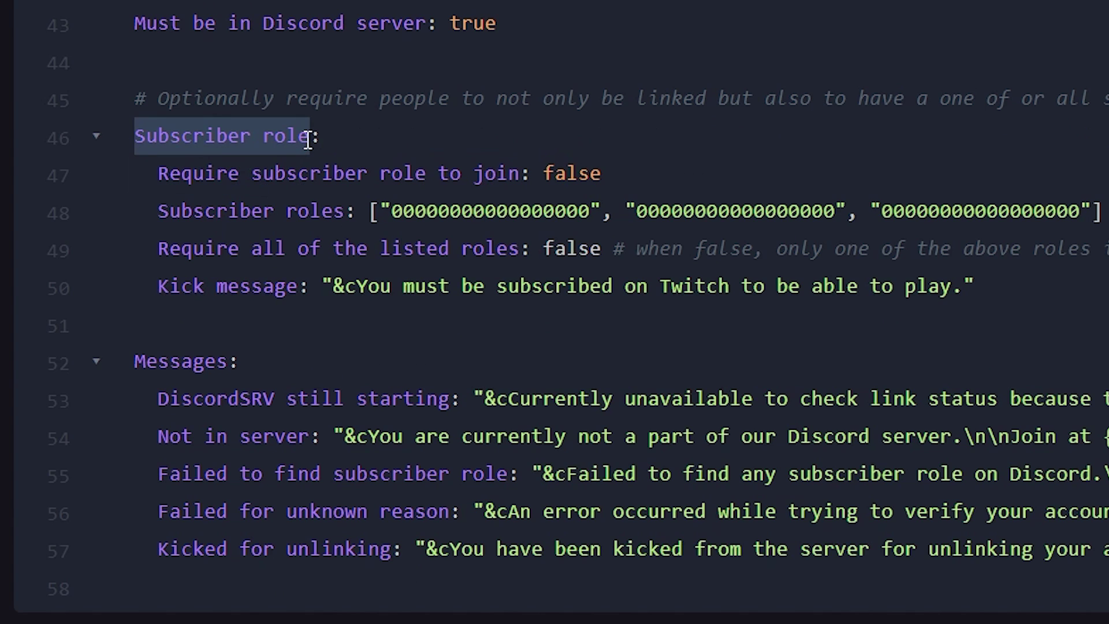
left_click(310, 136)
key("Home")
key("shift+Down")
key("shift+Down")
key("shift+Down")
key("shift+Down")
key("shift+End")
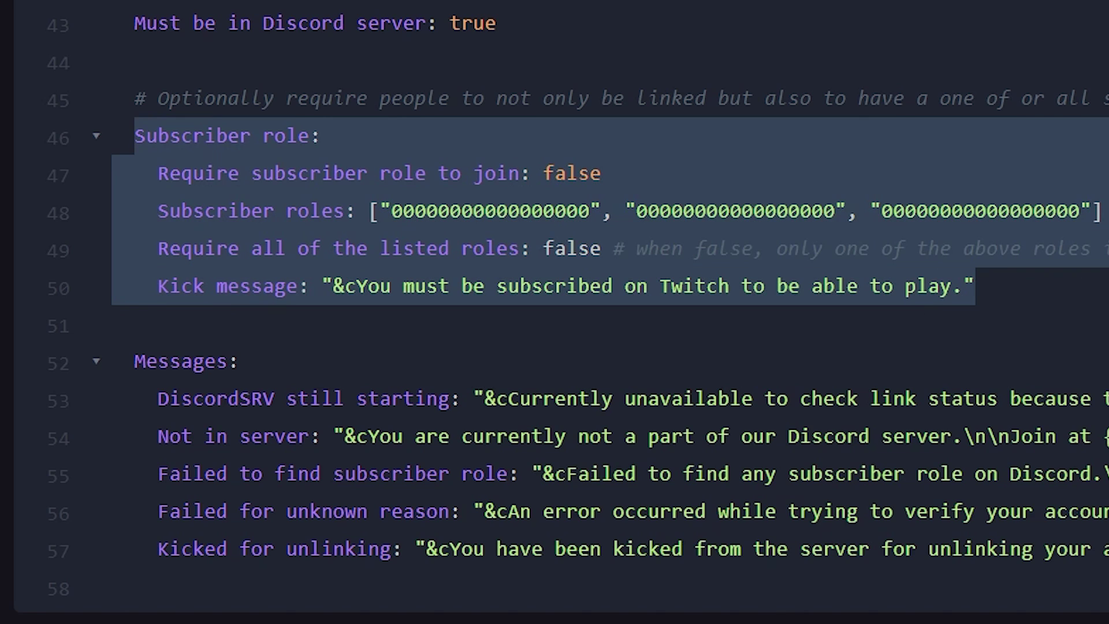
left_click(1068, 304)
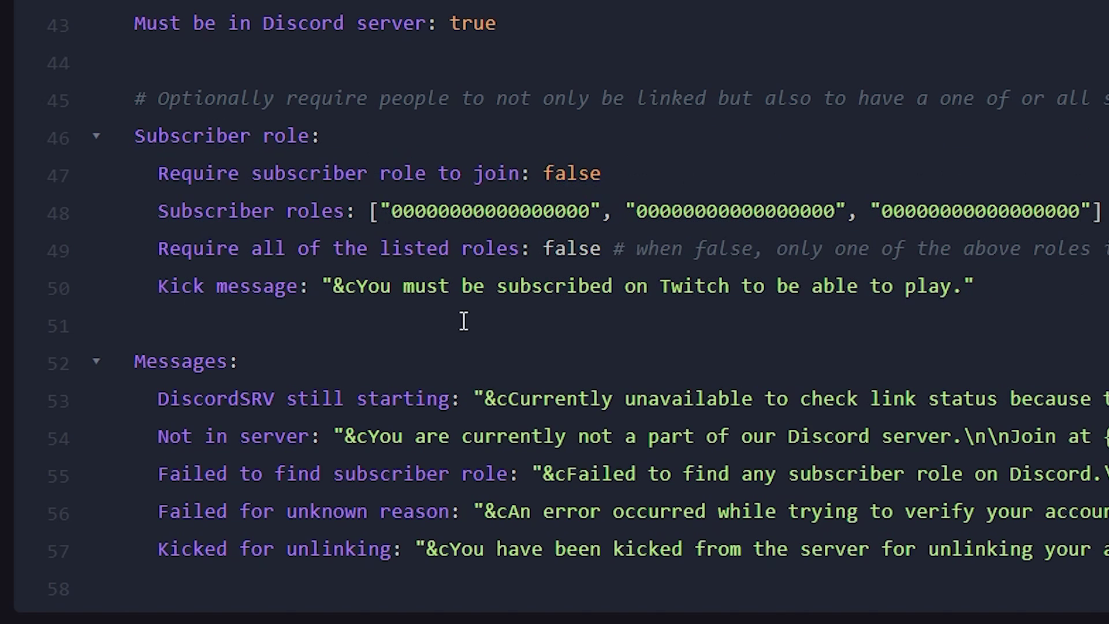
left_click_drag(498, 287, 730, 289)
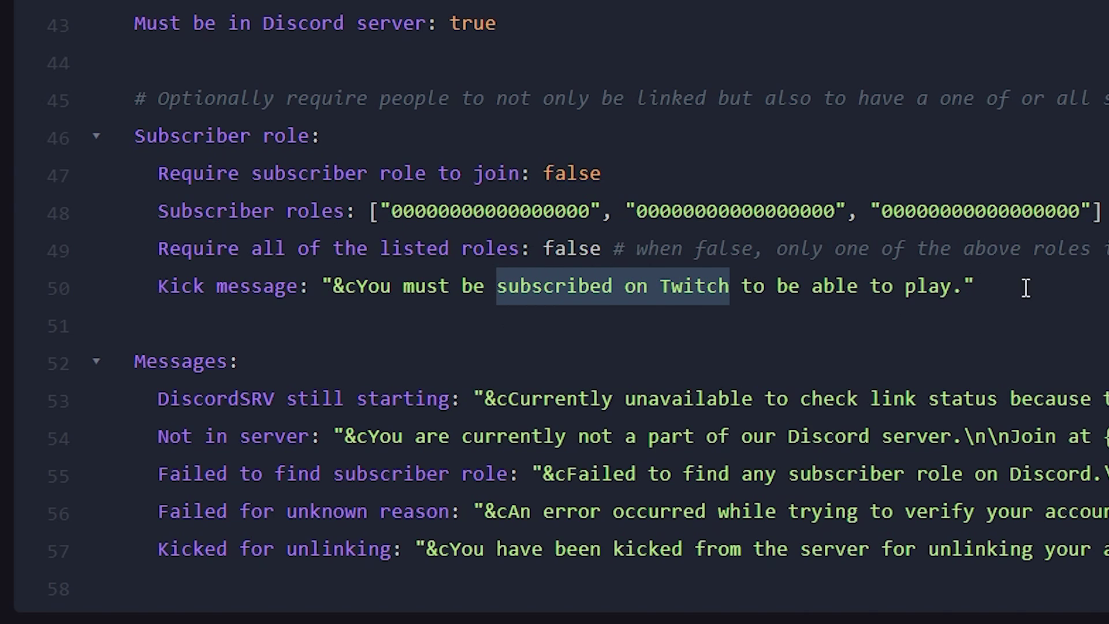
key("Up")
key("Up")
key("Up")
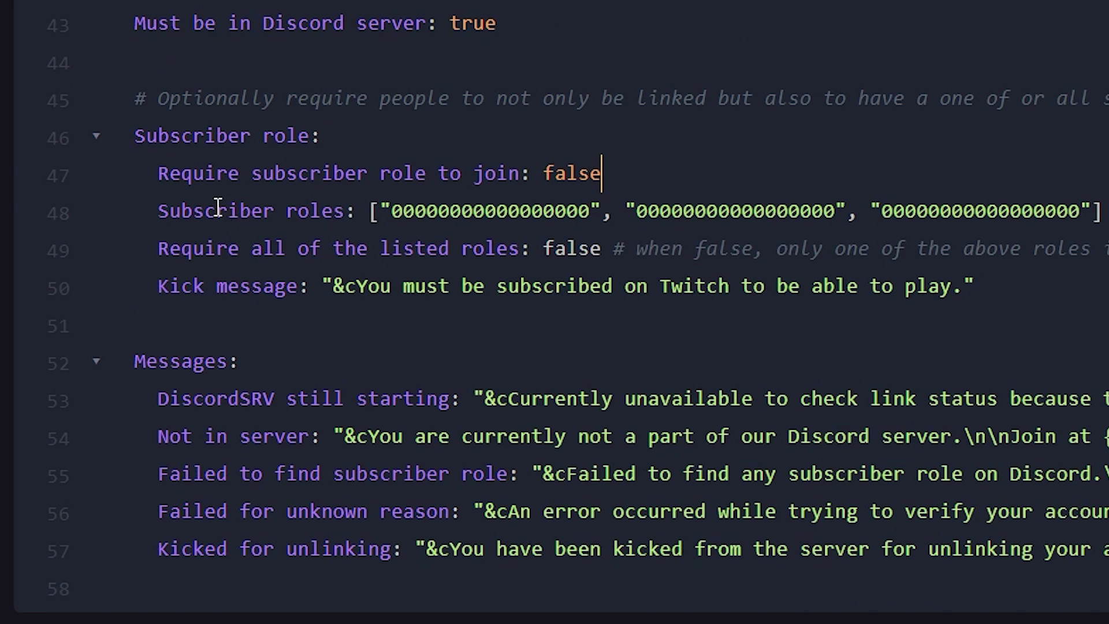
Set "Require subscriber role to join" to true in the Subscriber role section
left_click_drag(163, 173, 548, 182)
left_click(573, 174)
double_click(573, 174)
type("true")
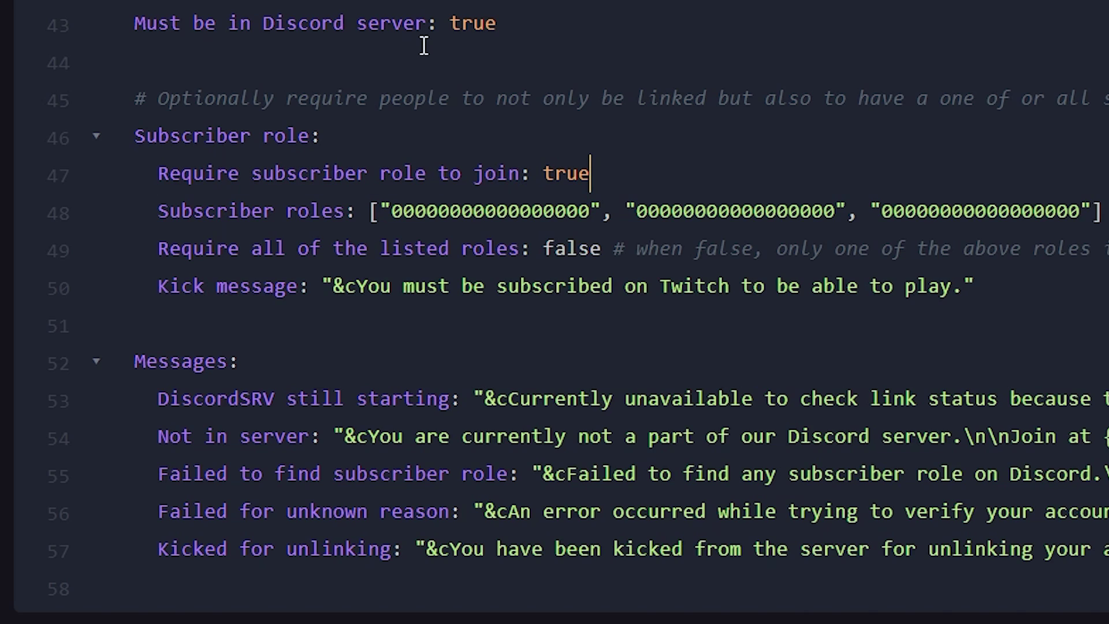
Review the "Require subscriber role to join" line and the list of role IDs under "Subscriber roles"
key("Down")
key("Down")
key("Down")
key("End")
left_click(794, 170)
left_click_drag(722, 167, 116, 155)
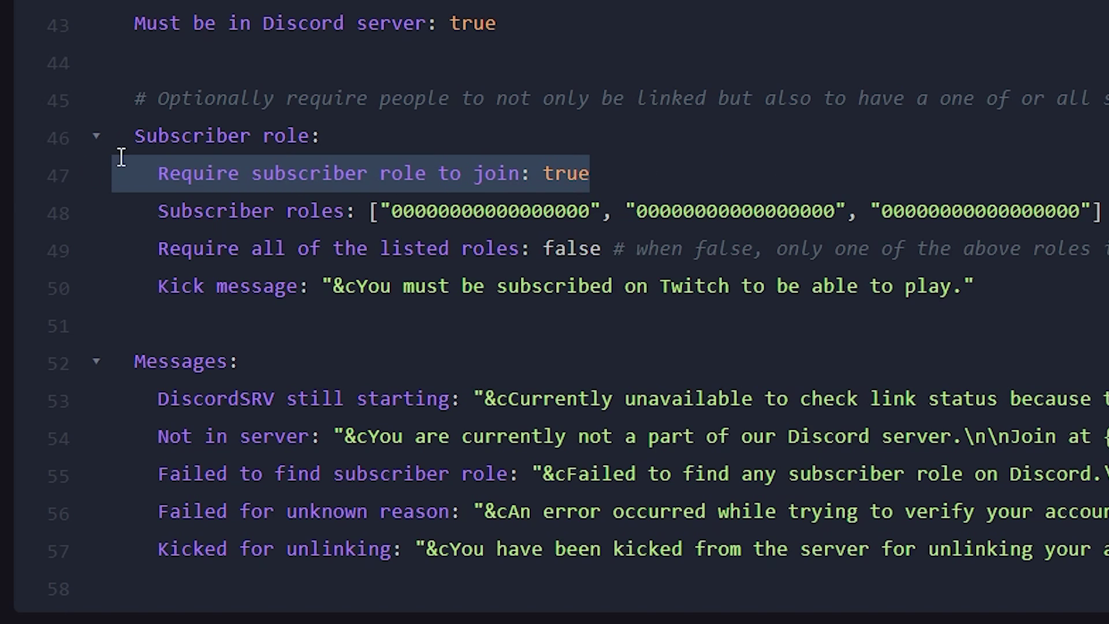
left_click(542, 233)
left_click_drag(251, 211, 1023, 211)
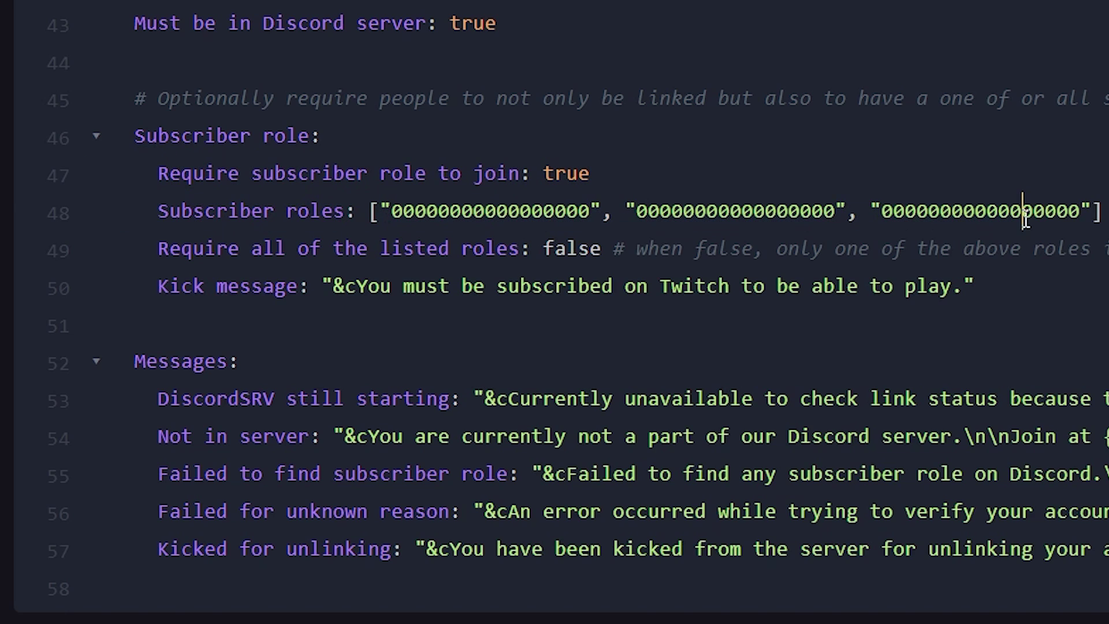
Change the subscriber role's kick message text after the &c code to "Make sure to verify on Discored before playing."
left_click_drag(961, 286, 357, 286)
type("Make sure to verify on Discored before playing")
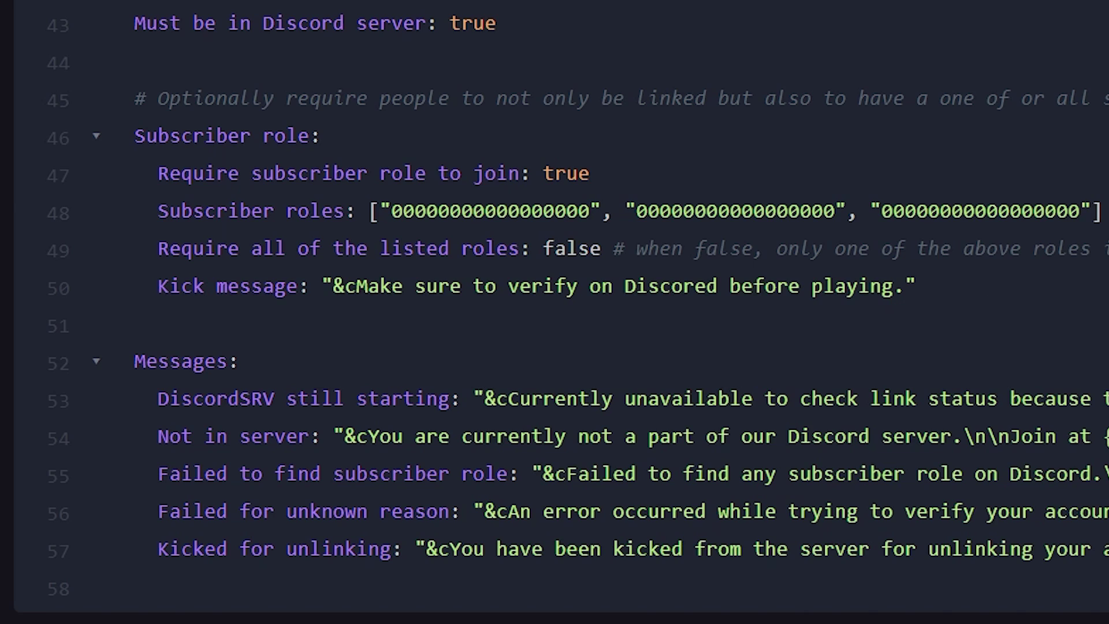
left_click_drag(983, 293, 178, 123)
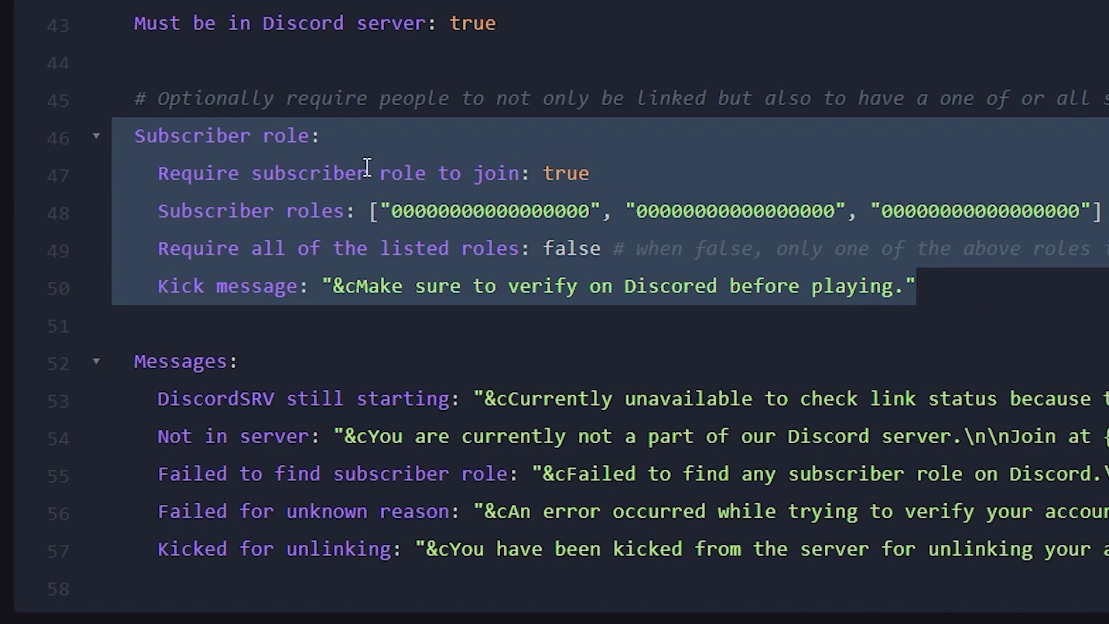